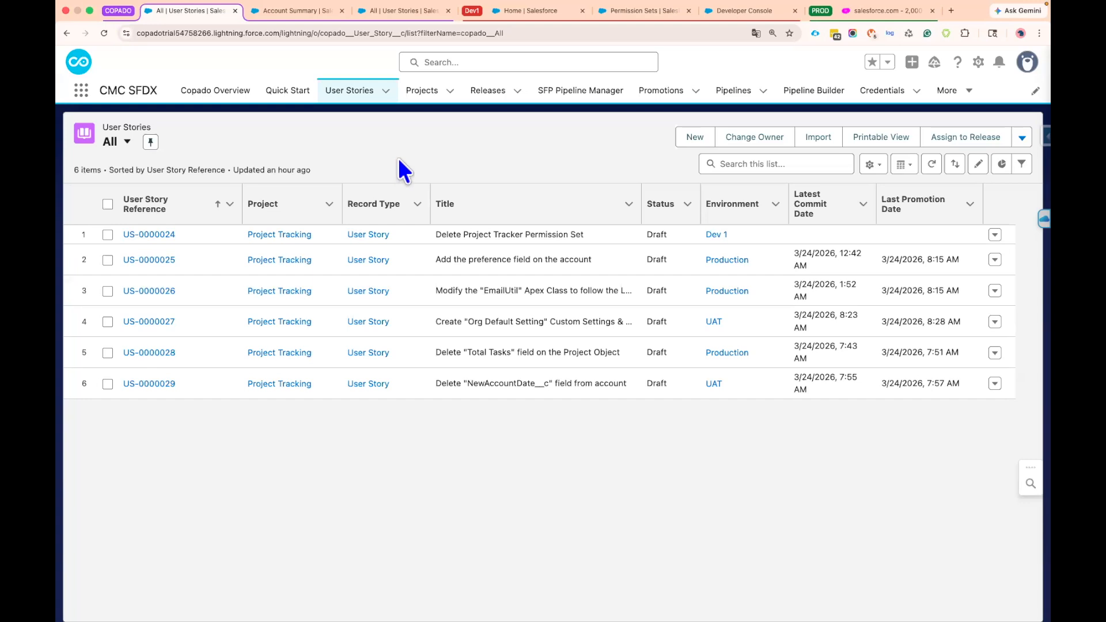
Review the object and field permissions for Accounts in the Account Preference Features permission set of the dev sandbox
click(629, 16)
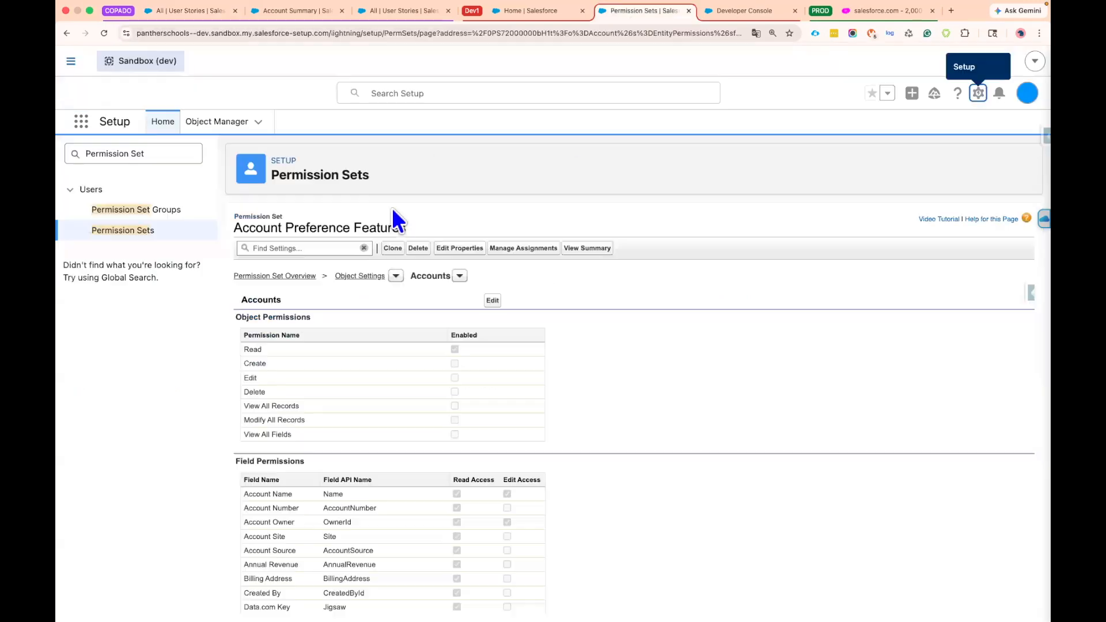
drag(406, 228, 244, 228)
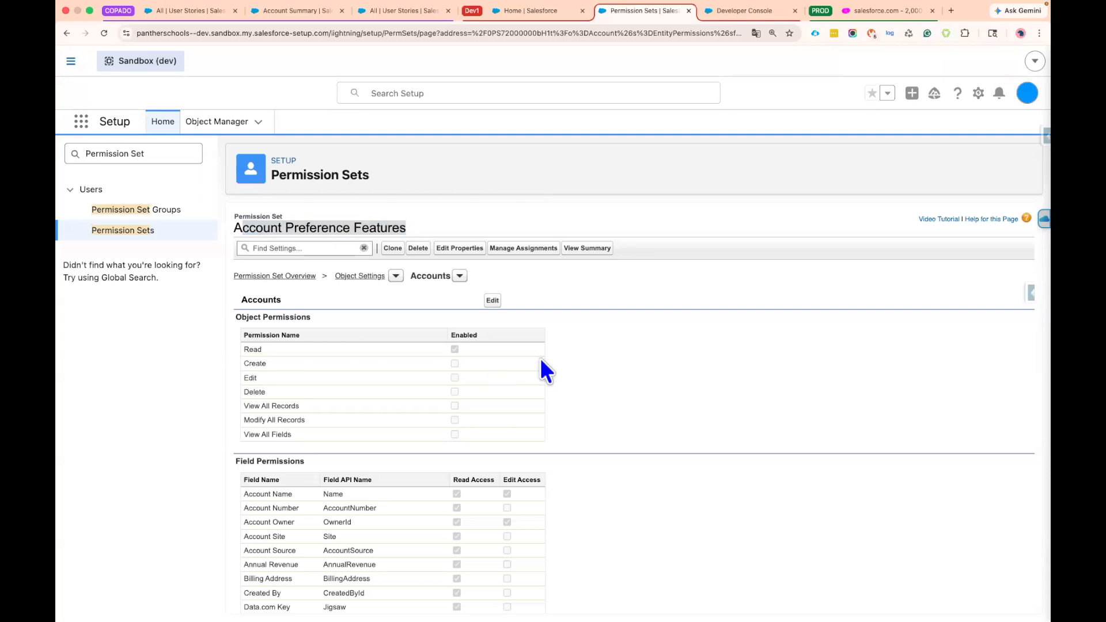
scroll(541, 362, down, 2)
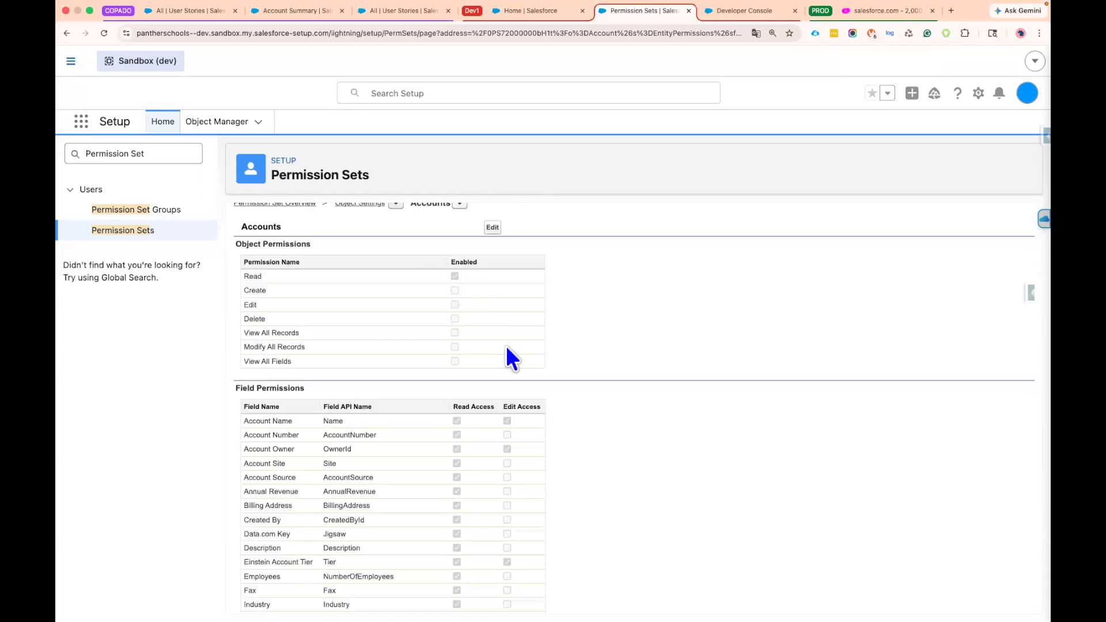
scroll(458, 326, down, 2)
scroll(478, 518, down, 2)
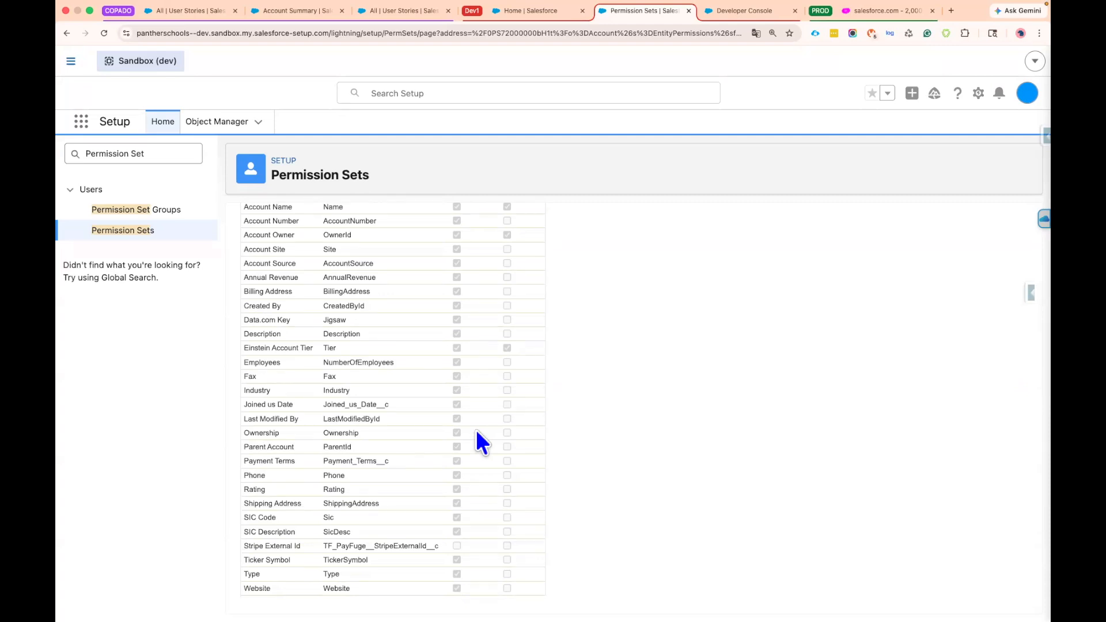
scroll(476, 429, up, 5)
drag(406, 225, 438, 227)
click(455, 192)
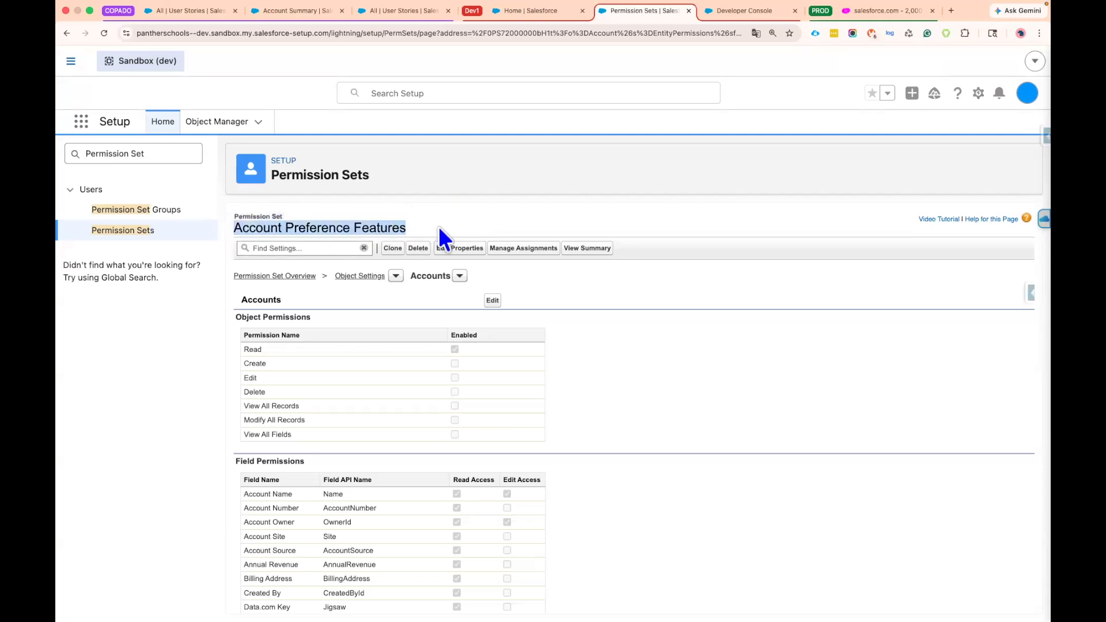
click(440, 227)
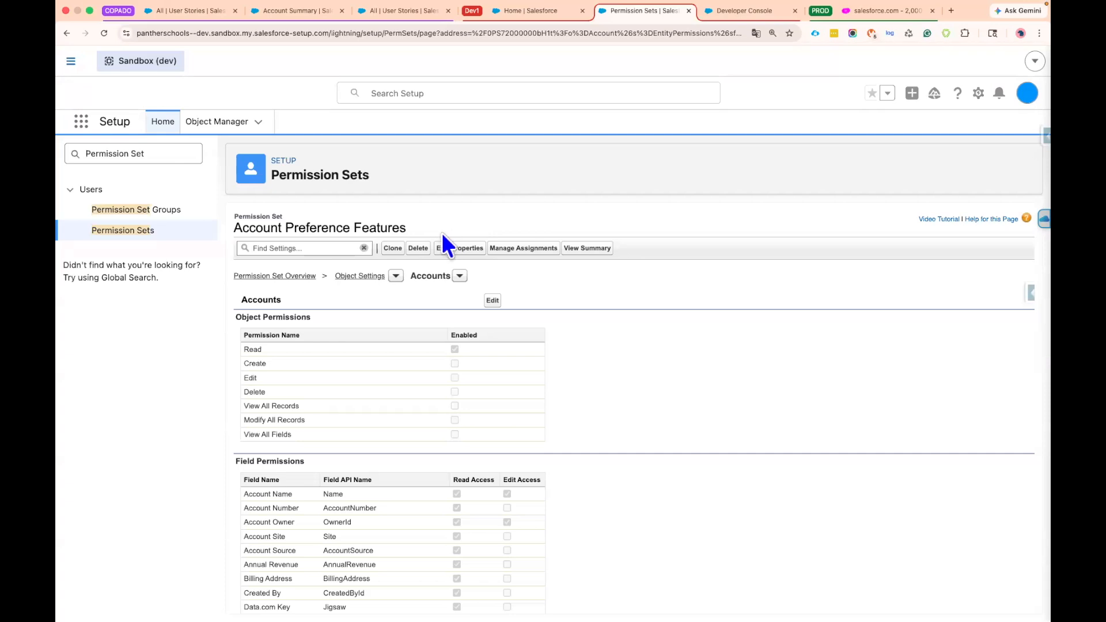
Create a Copado user story titled 'Create "Account Preference Features" permission set' for Dev 1 and open its commit page
click(178, 13)
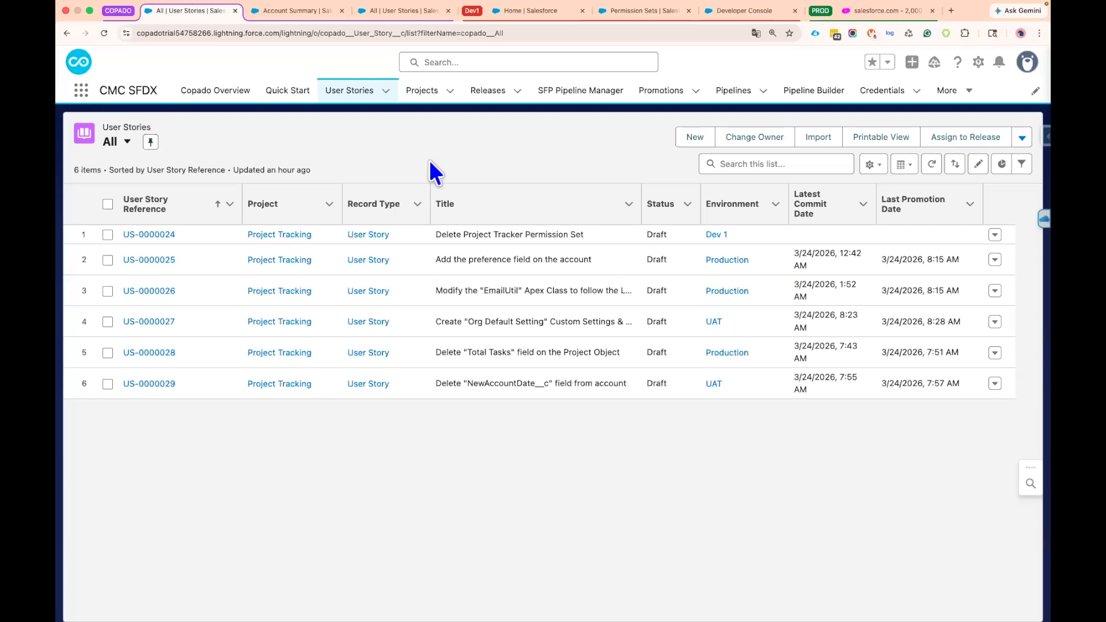
click(695, 138)
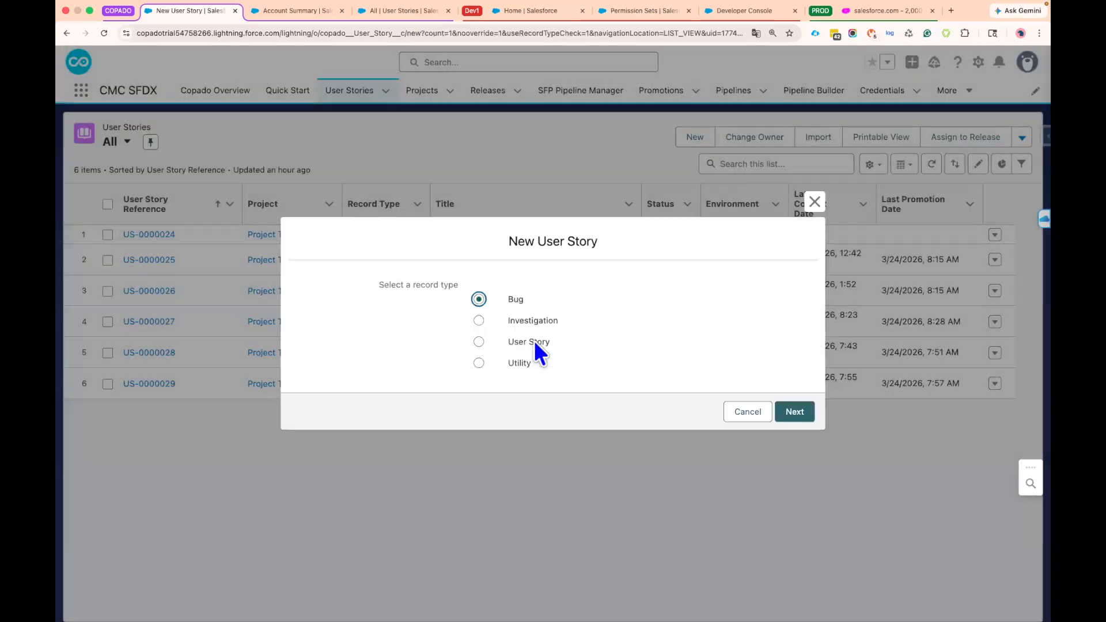
click(528, 343)
click(792, 411)
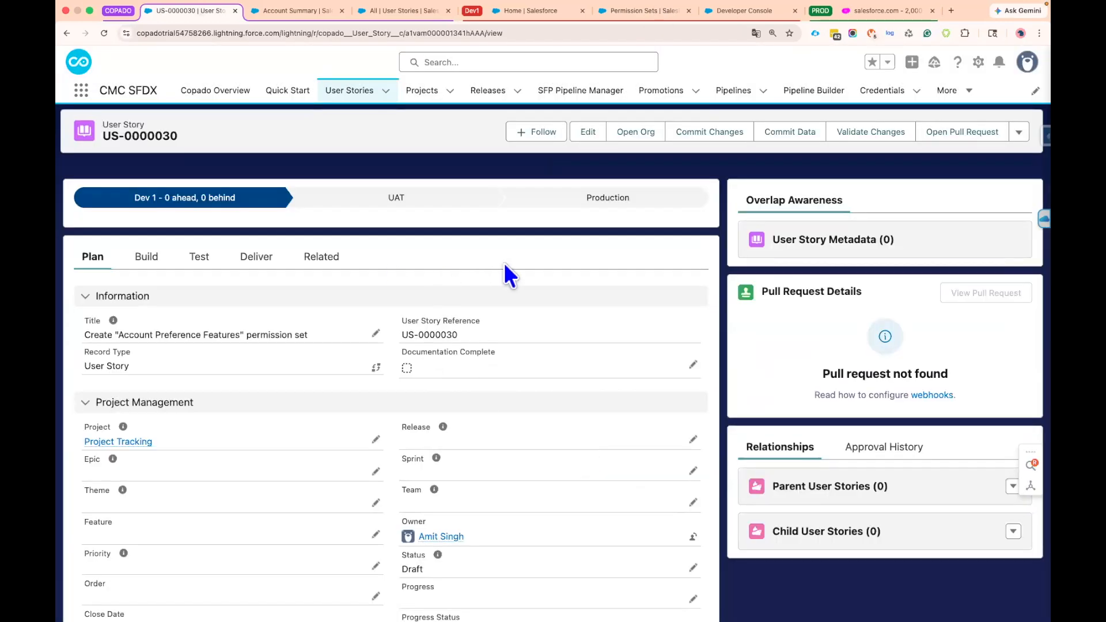
click(710, 135)
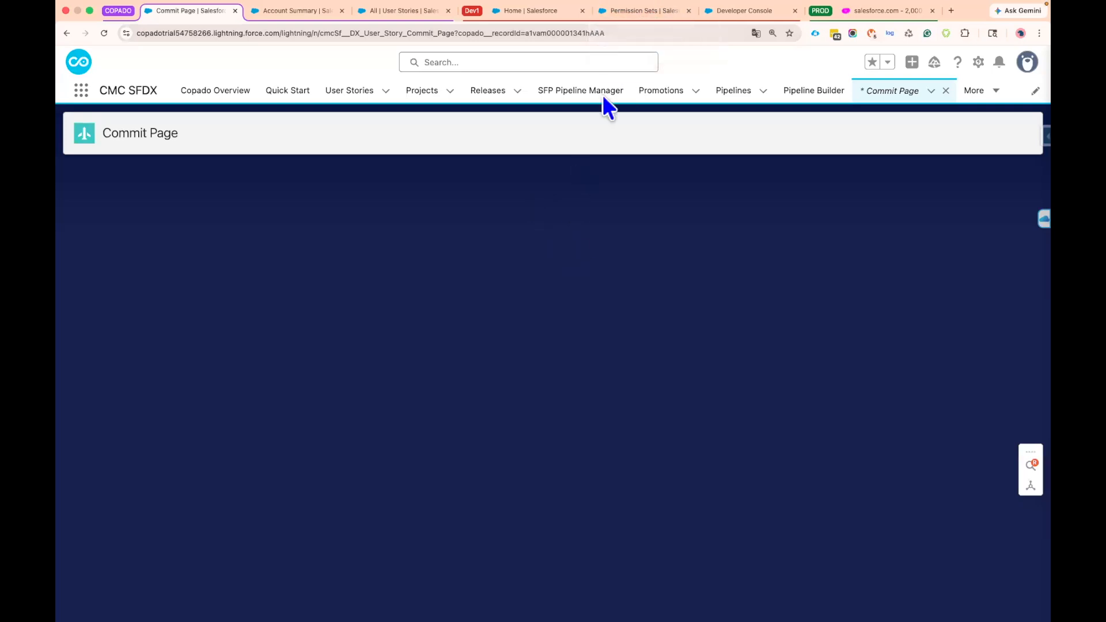
Recheck the Account Preference Features permission set's name and Accounts field permissions in the sandbox before committing
click(624, 10)
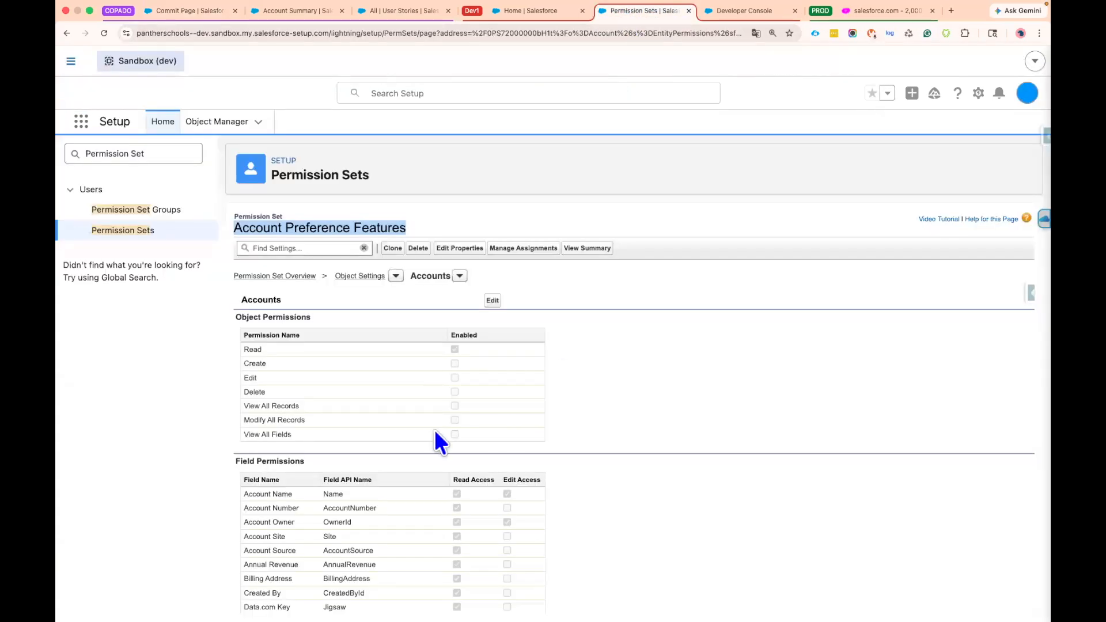
scroll(434, 437, down, 1)
scroll(486, 413, down, 2)
scroll(440, 260, down, 1)
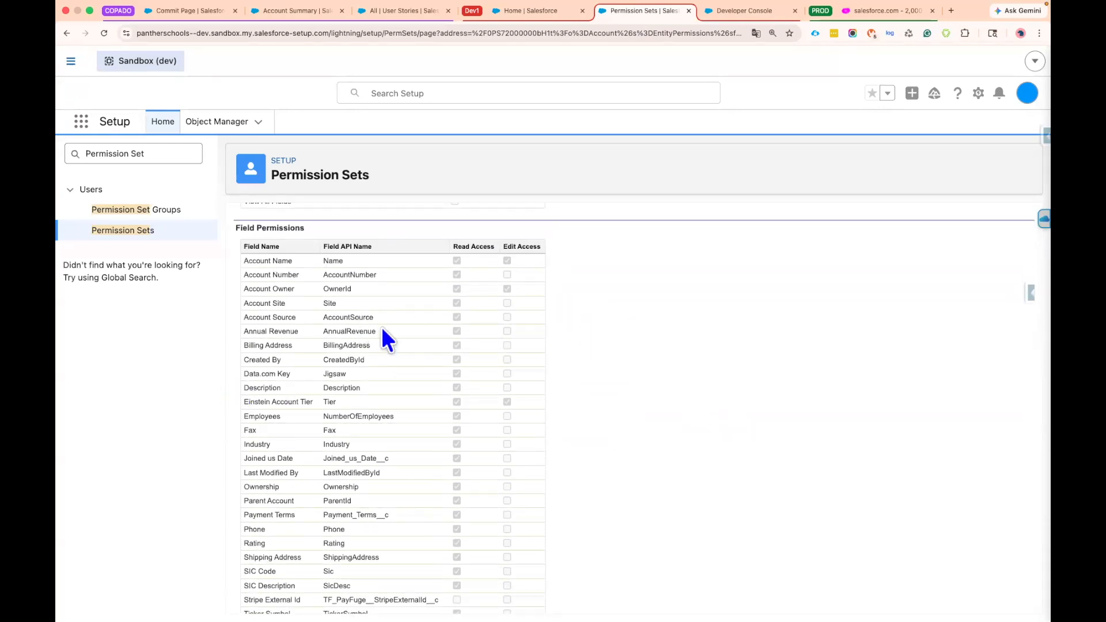
scroll(403, 323, up, 4)
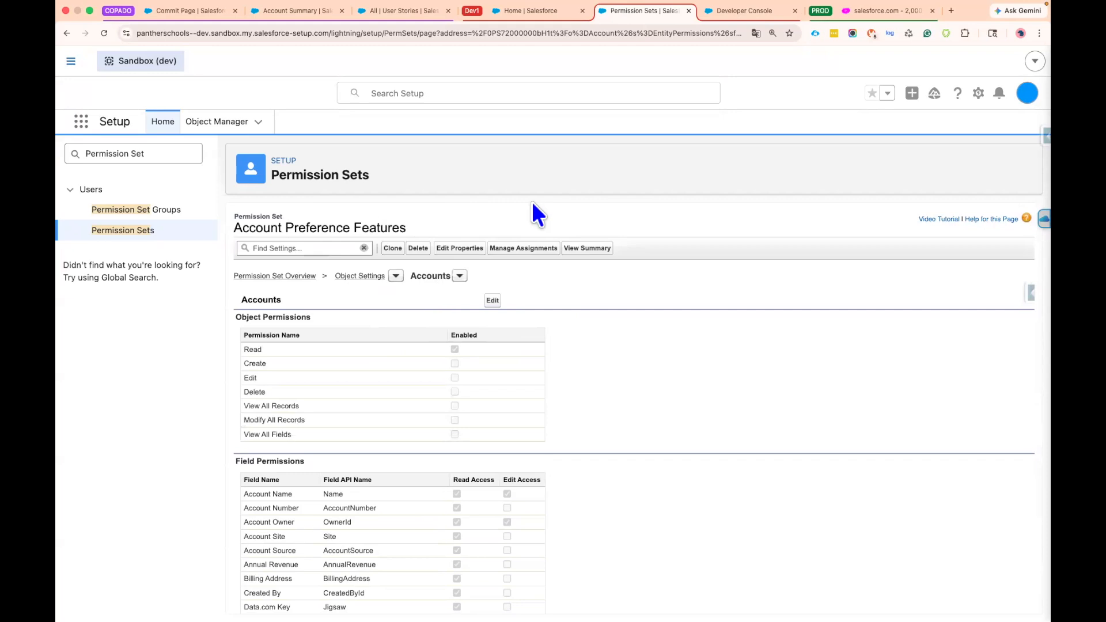
scroll(415, 410, down, 5)
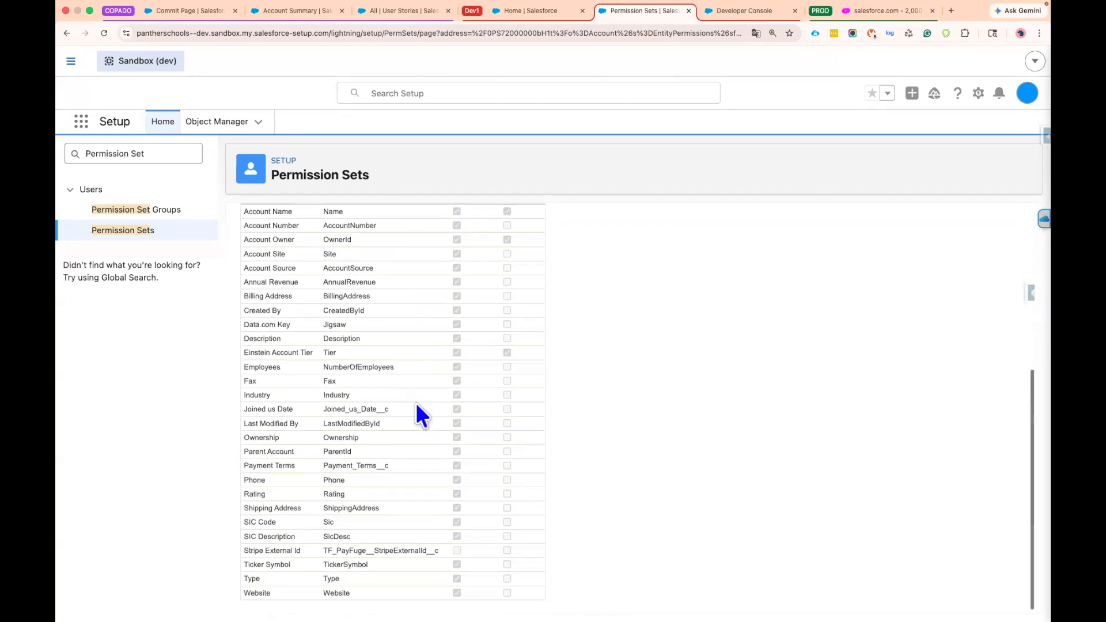
scroll(415, 447, up, 5)
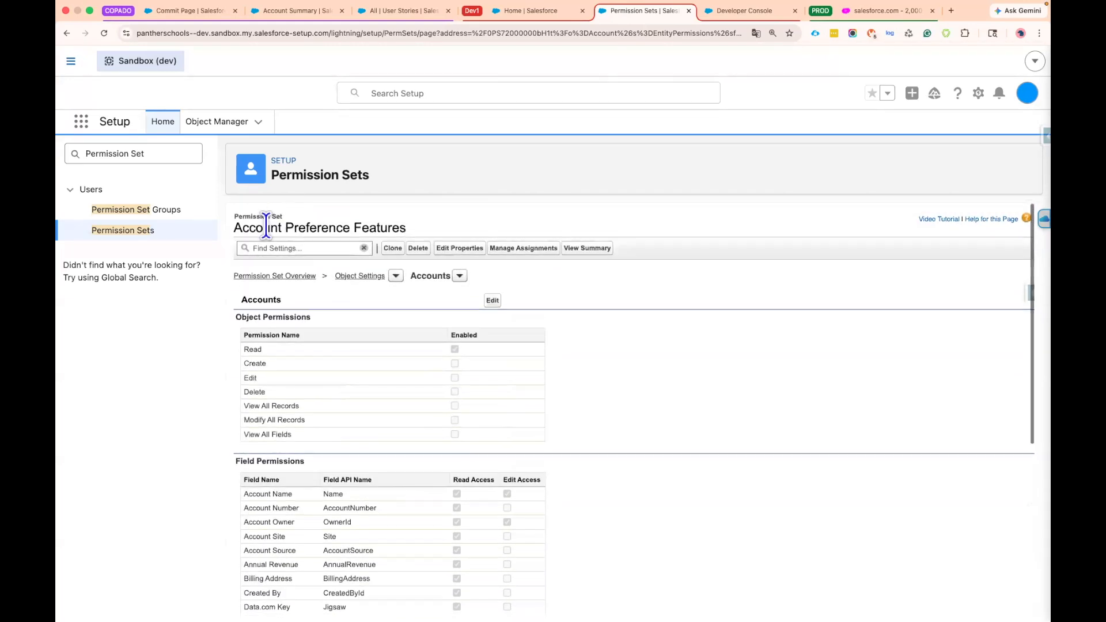
triple_click(388, 230)
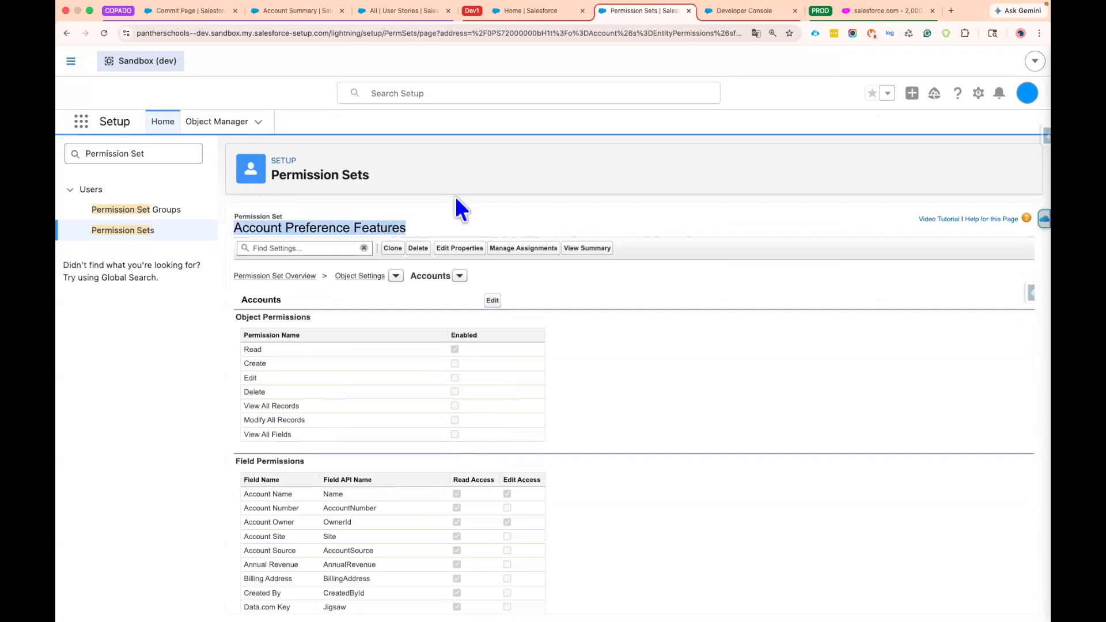
click(411, 218)
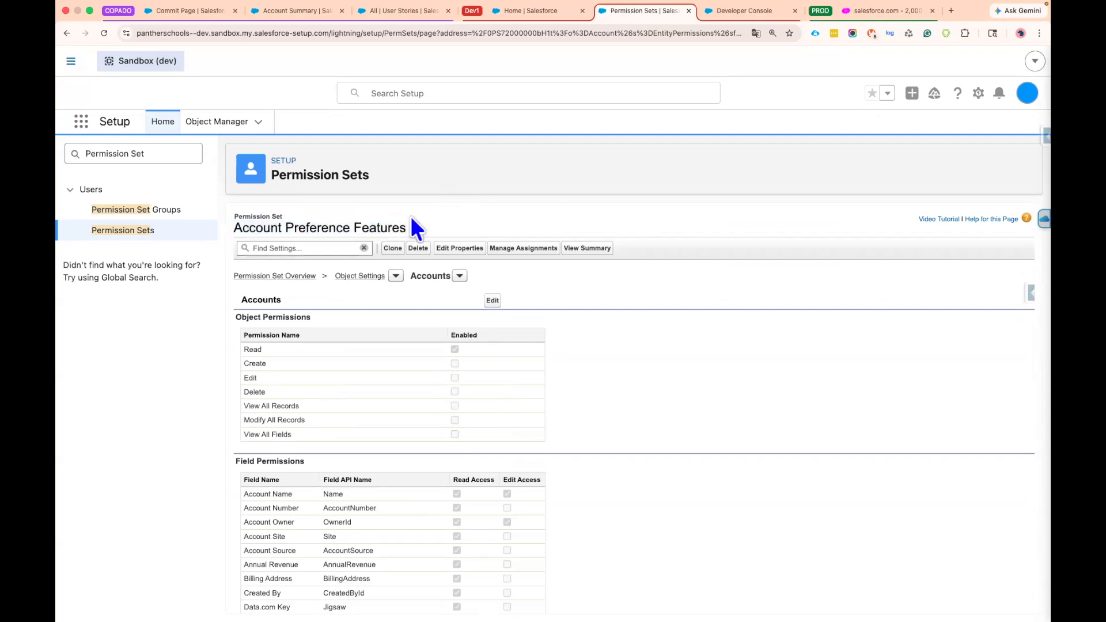
Load the Dev 1 changes on the Copado commit page and select the Account_Preference_Features permission set
click(188, 16)
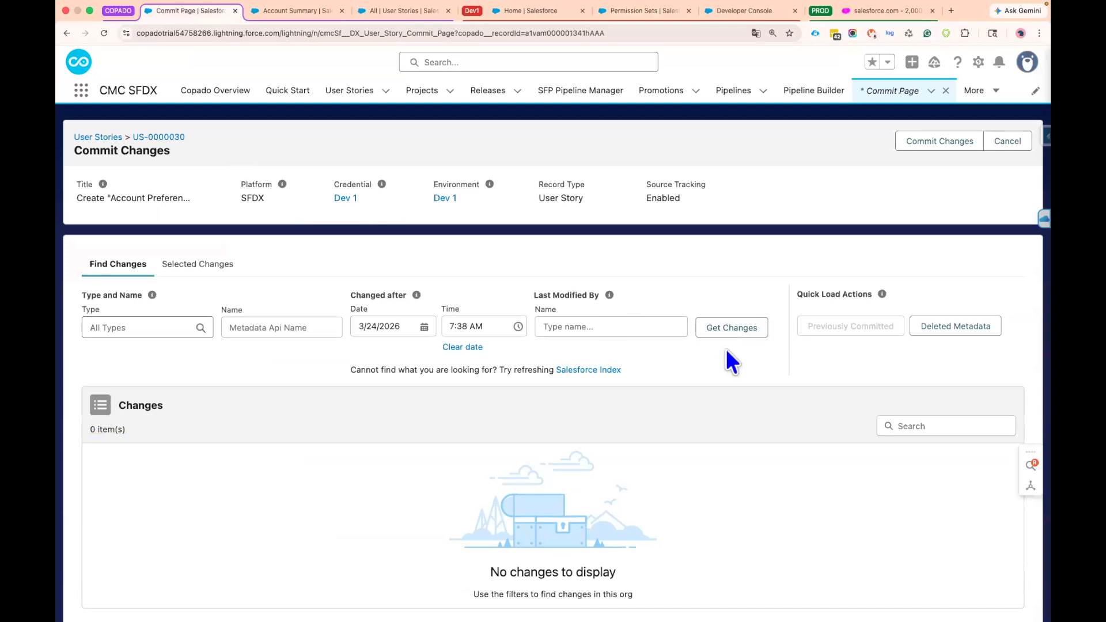
click(733, 329)
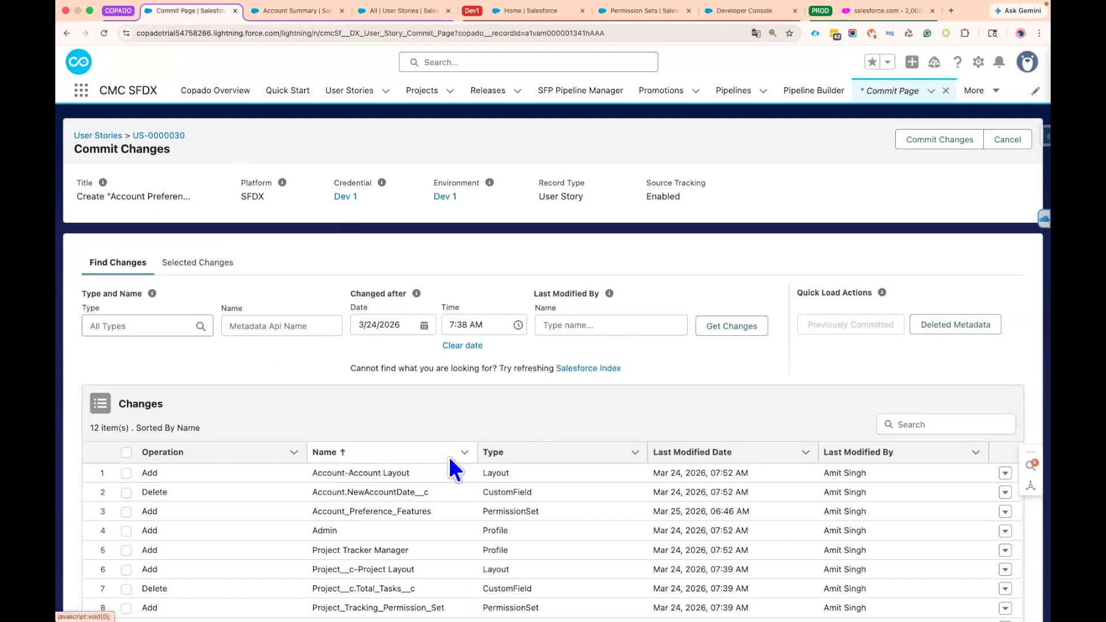
scroll(455, 465, down, 1)
drag(314, 477, 447, 474)
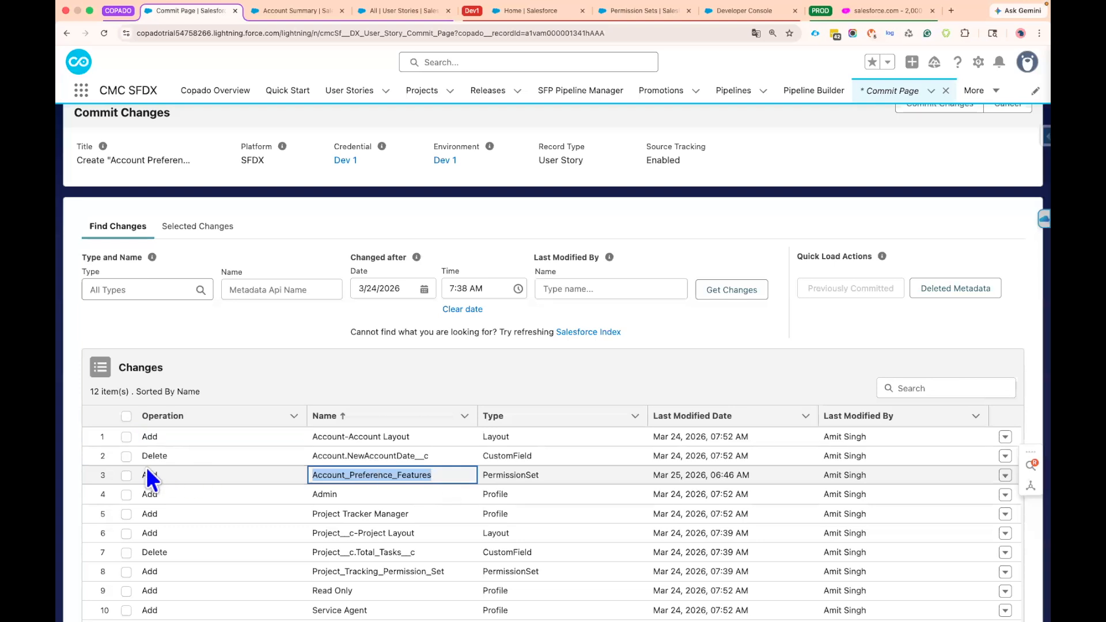
click(125, 476)
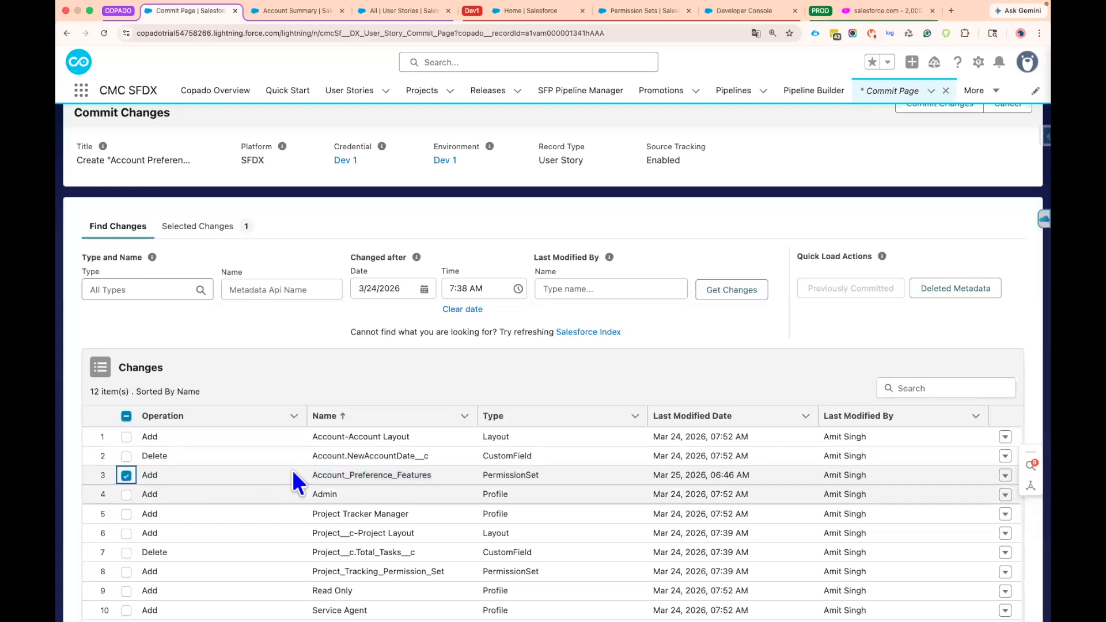
Change the operation of the selected Account_Preference_Features permission set to Full and save it
click(179, 228)
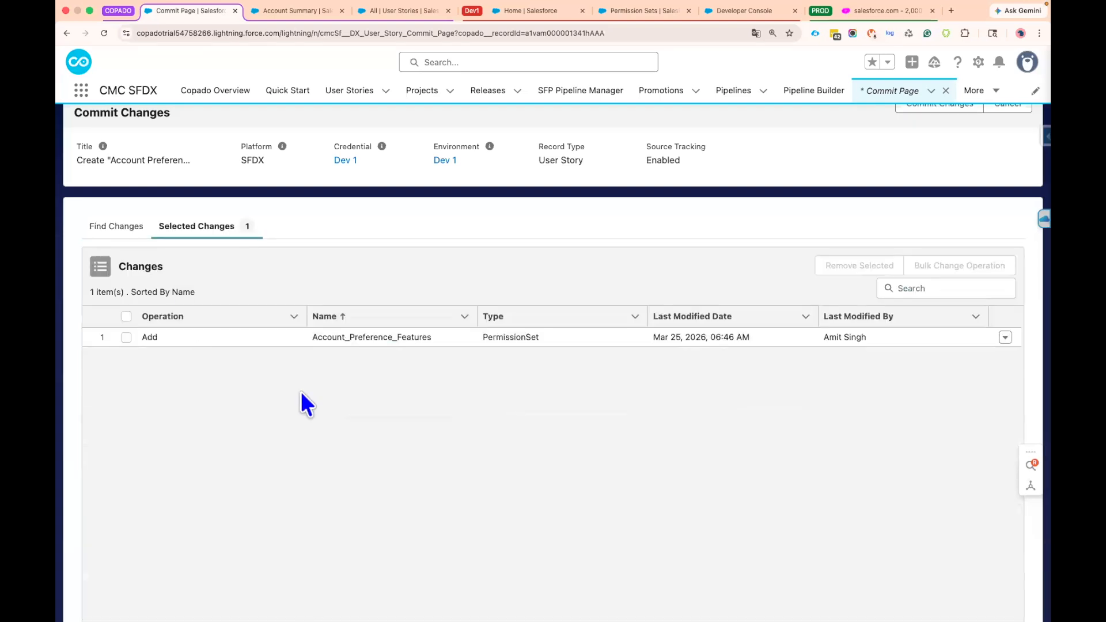
click(1005, 339)
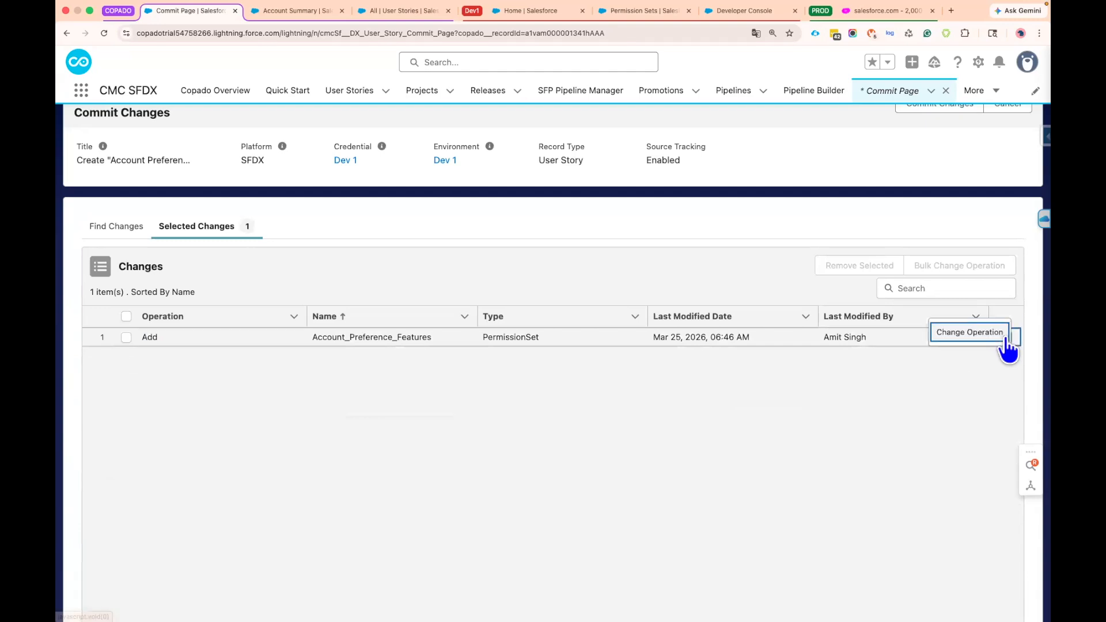
click(978, 335)
click(555, 335)
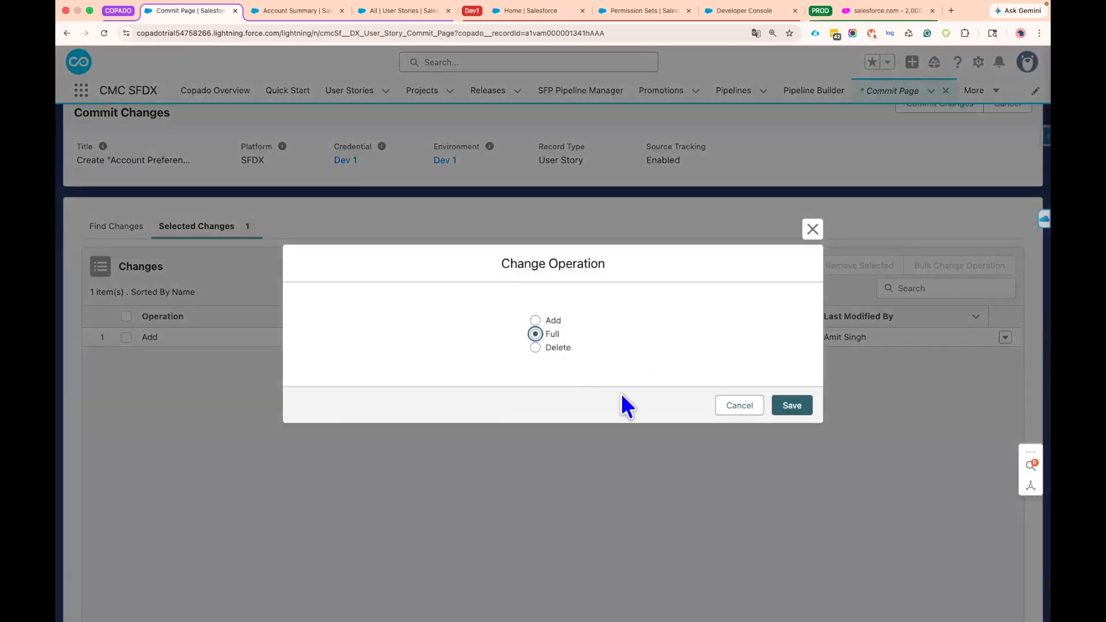
click(794, 410)
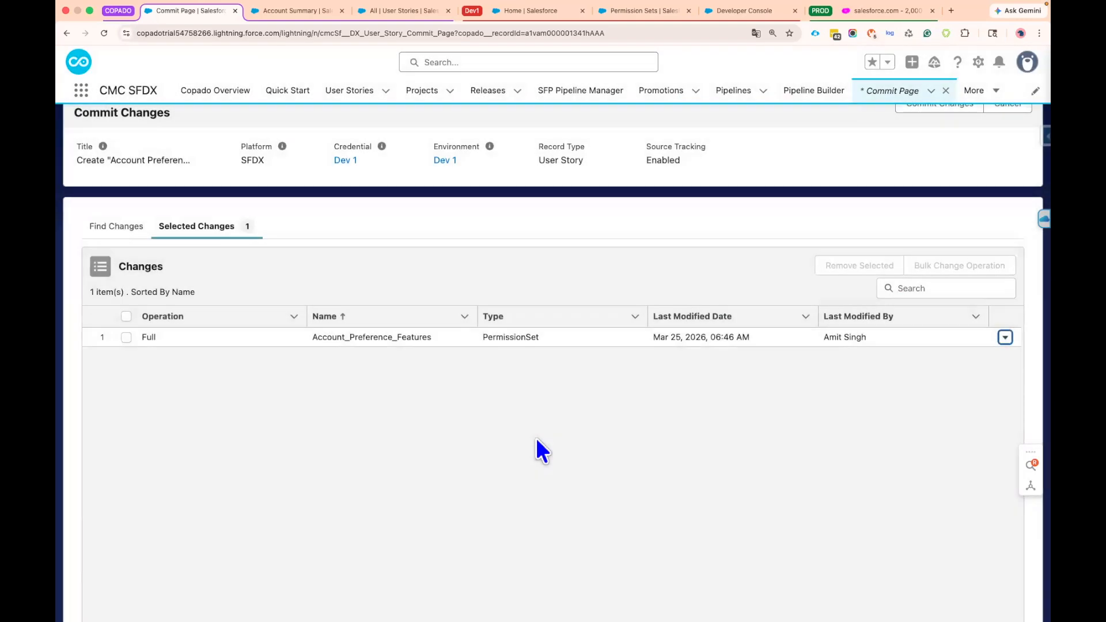
Check the name and operation of the Account_Preference_Features entry in the selected changes
drag(318, 337, 437, 337)
click(409, 402)
scroll(409, 402, up, 1)
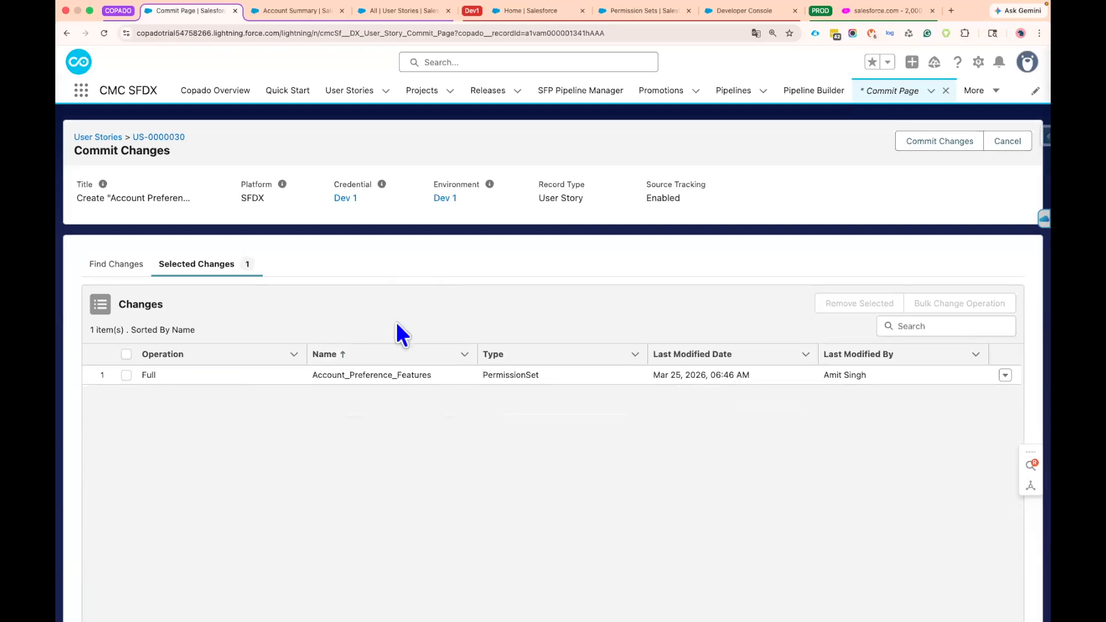
double_click(353, 375)
click(453, 423)
click(151, 374)
click(192, 417)
double_click(166, 374)
click(265, 476)
Commit the selected changes with message 'US-0000030 Create "Account Preference Features" permission set' and open the related user story in a separate tab
click(939, 141)
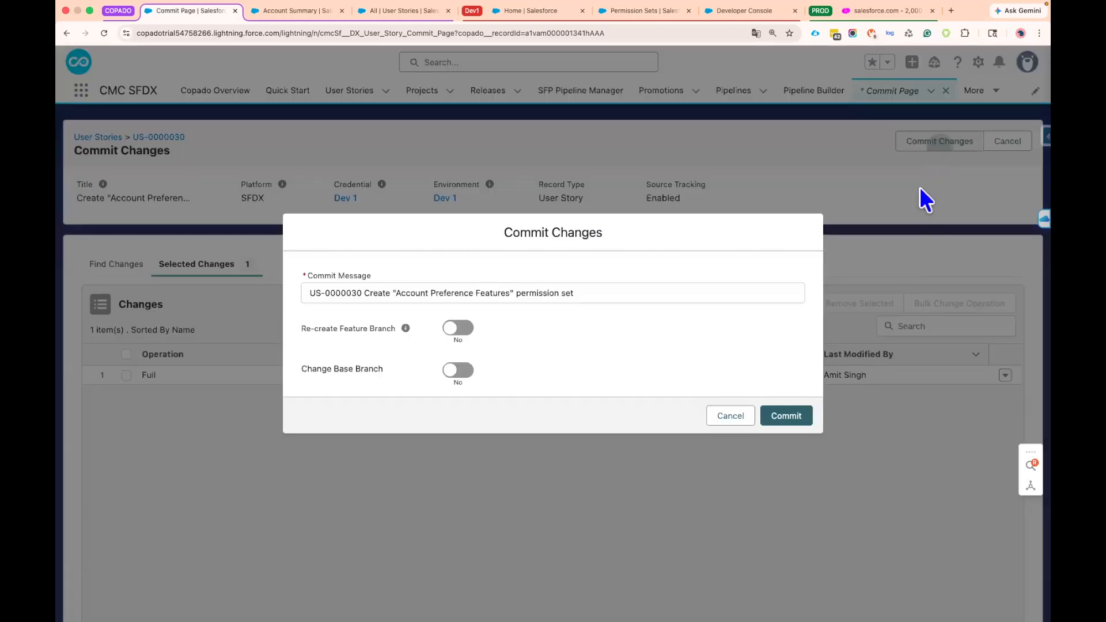
click(789, 418)
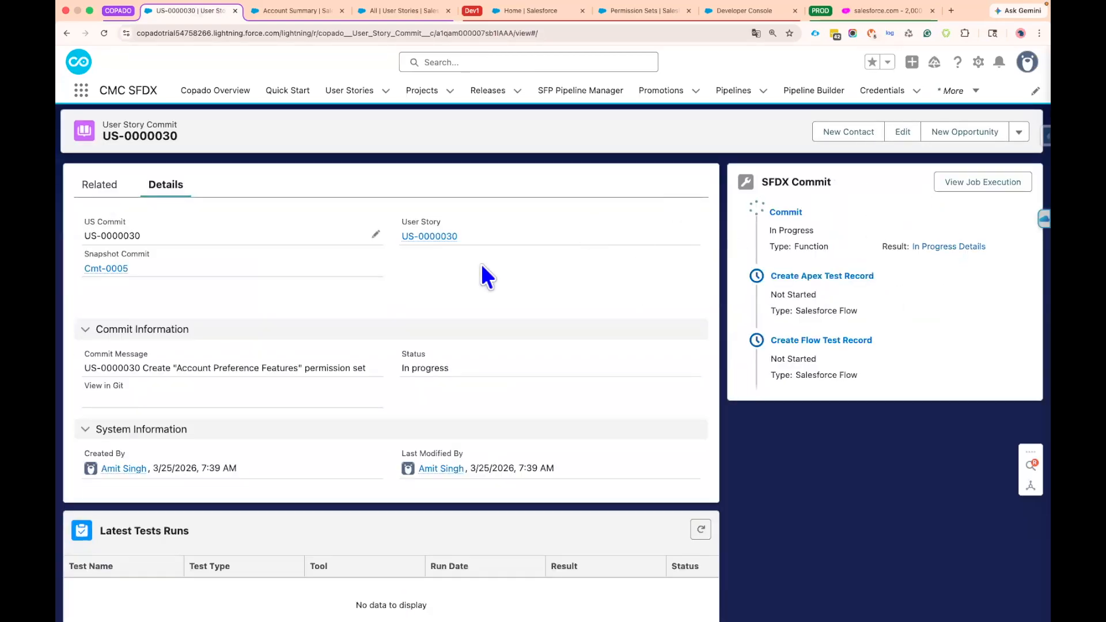
right_click(437, 241)
click(452, 246)
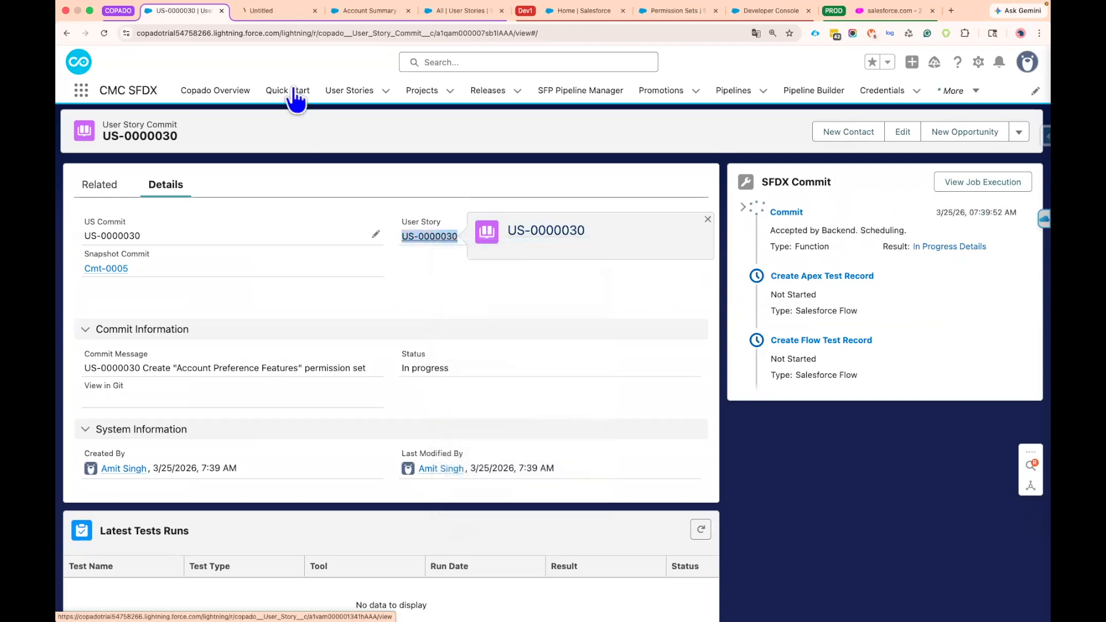
click(265, 11)
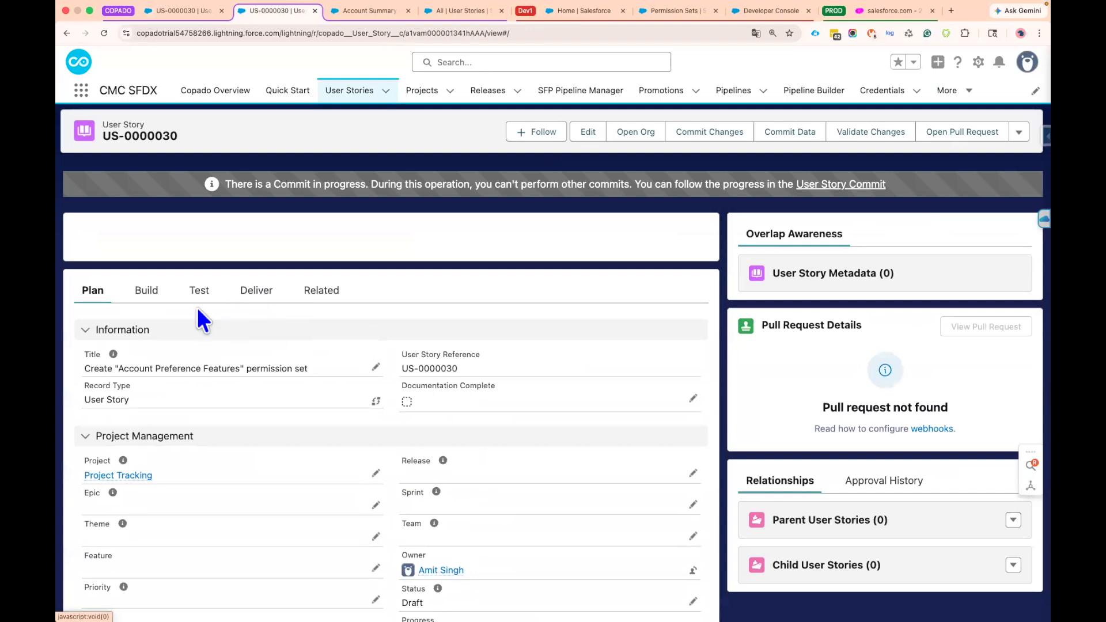
Add a new deployment step to the user story's build details, named "01. Assign Permission Set to the Required Users"
click(147, 293)
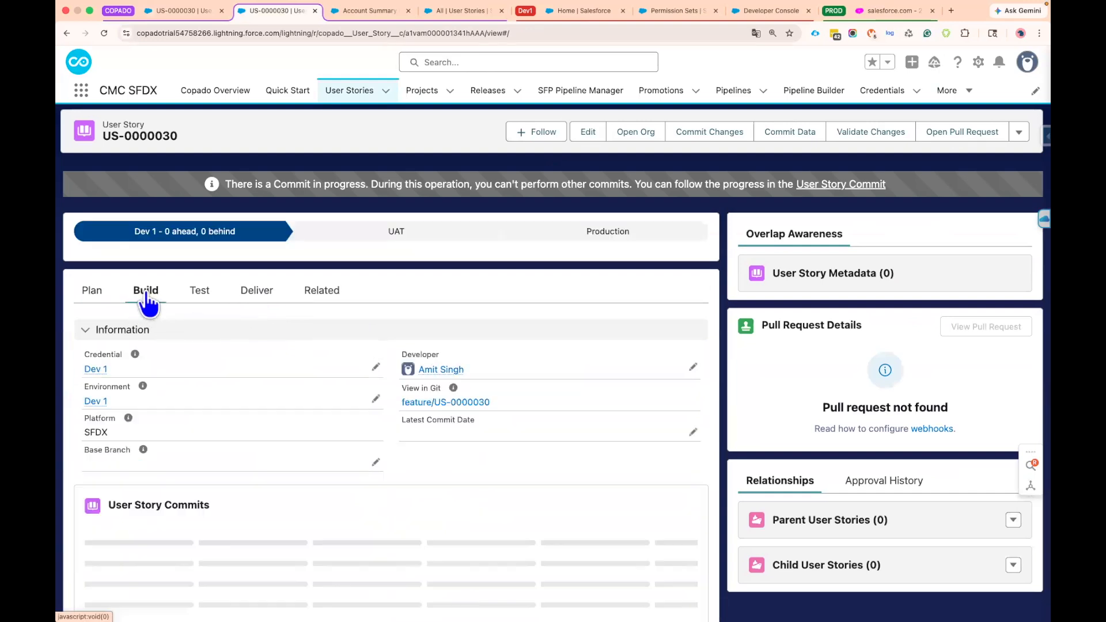
scroll(357, 404, down, 2)
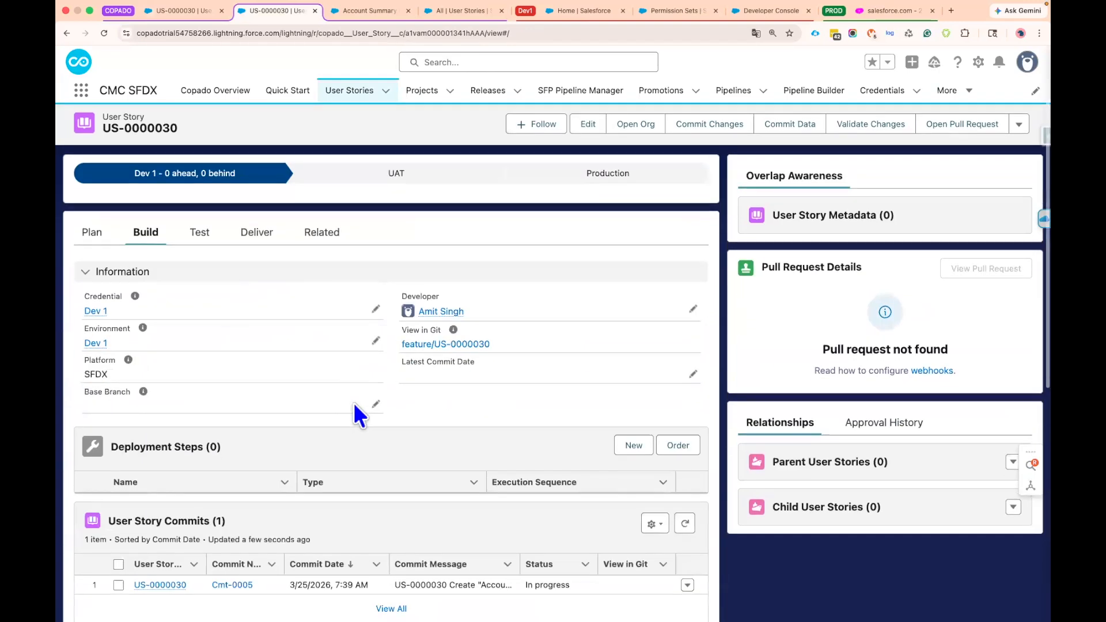
click(634, 446)
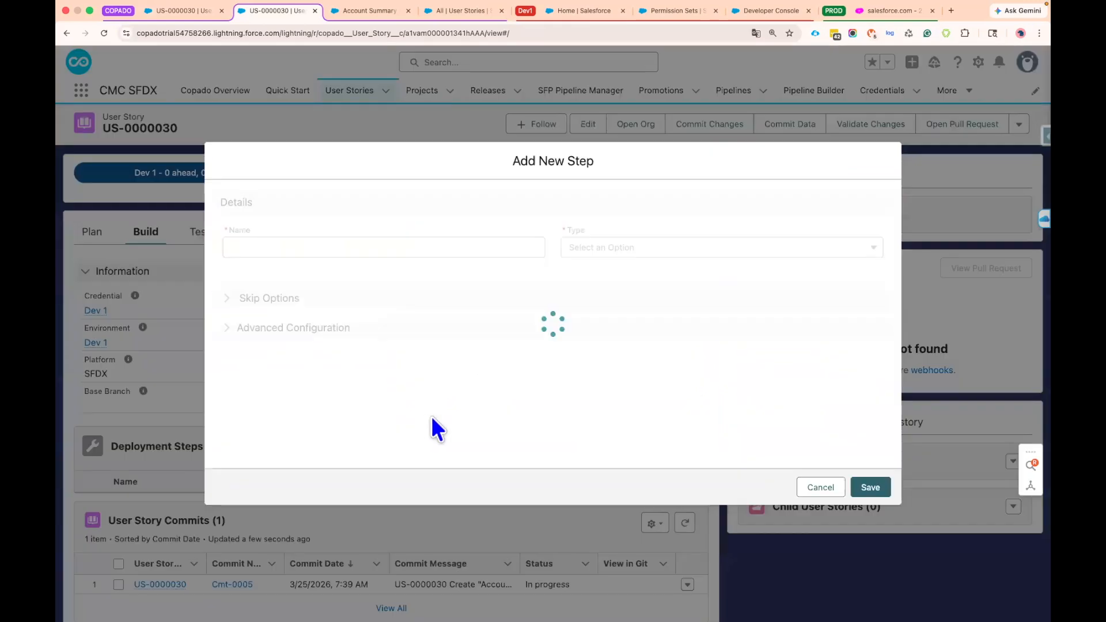
click(262, 248)
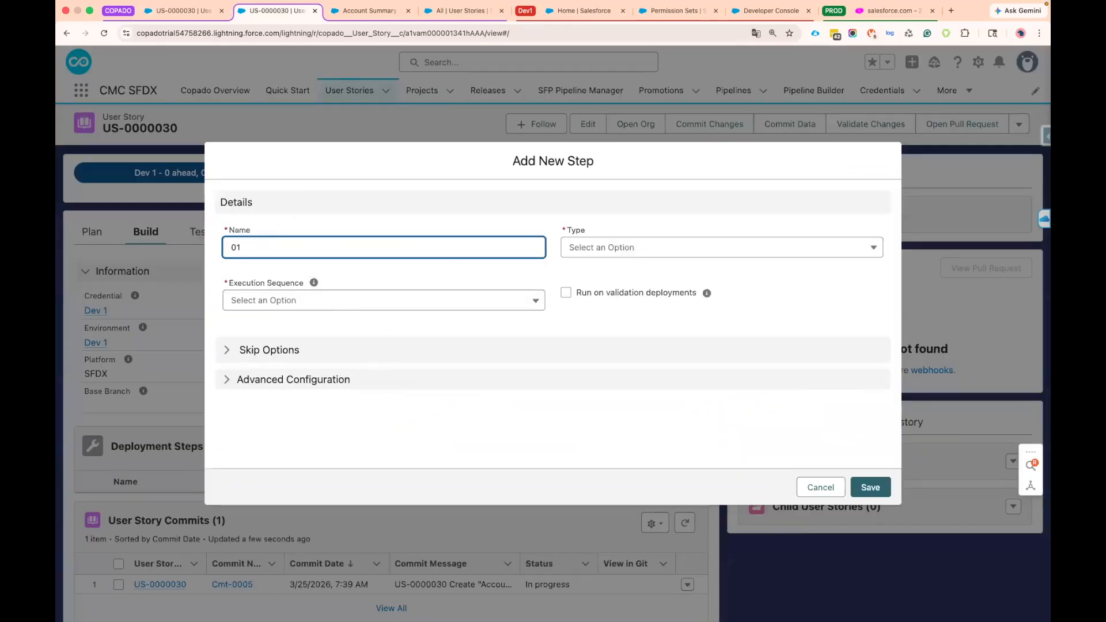
text(01. A)
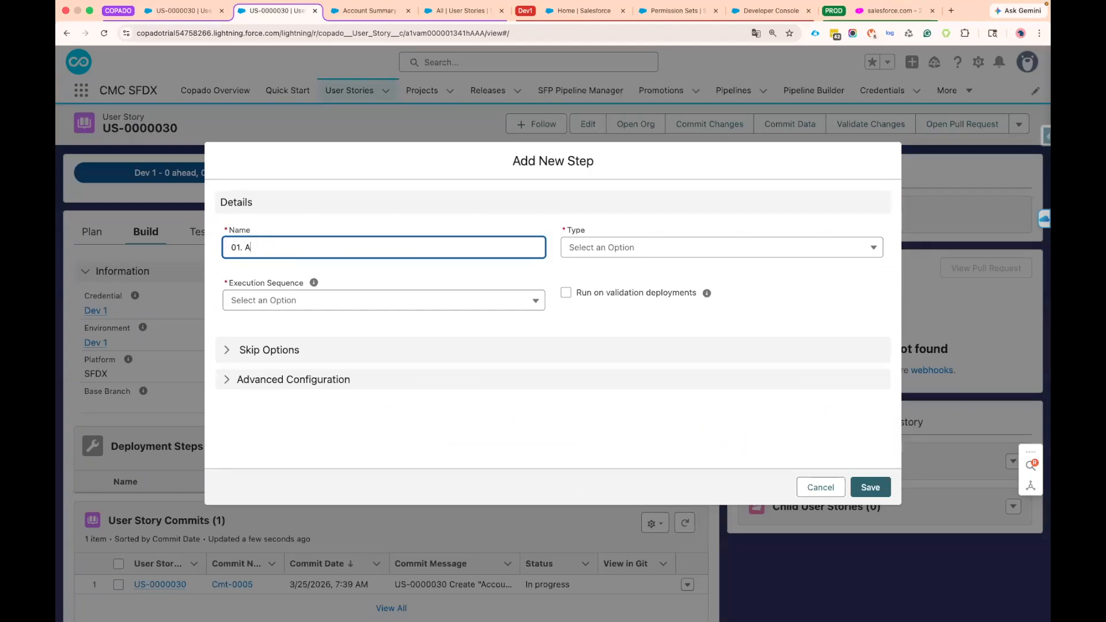
text(ssign Permission Set to the Required Users)
Set the deployment step's type to Apex and its execution sequence to After Deployment
click(628, 248)
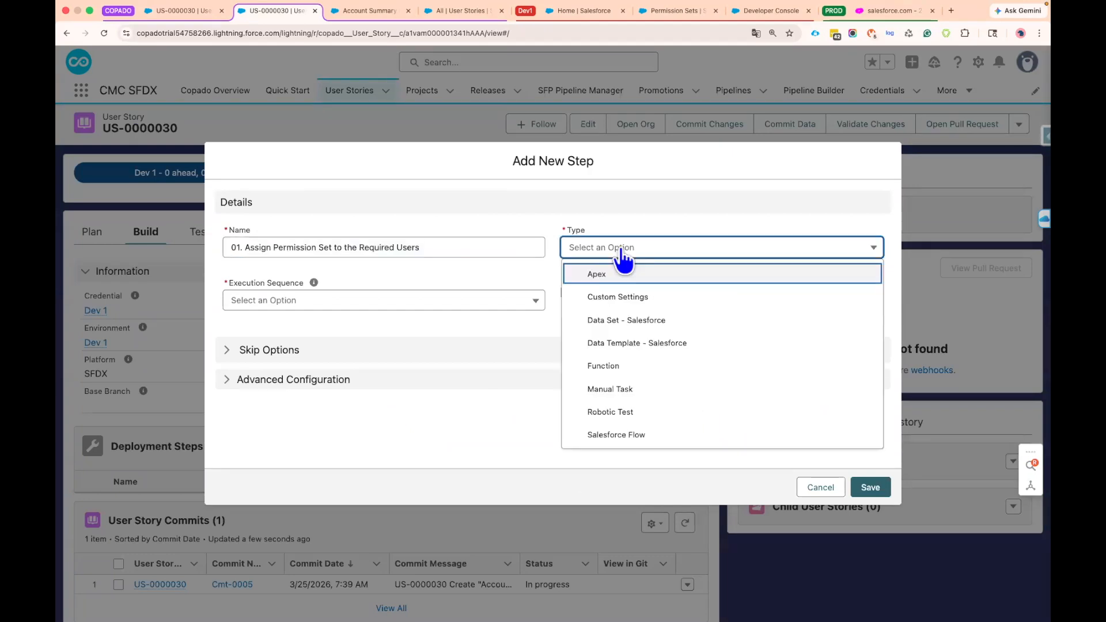
click(632, 278)
drag(553, 267, 627, 216)
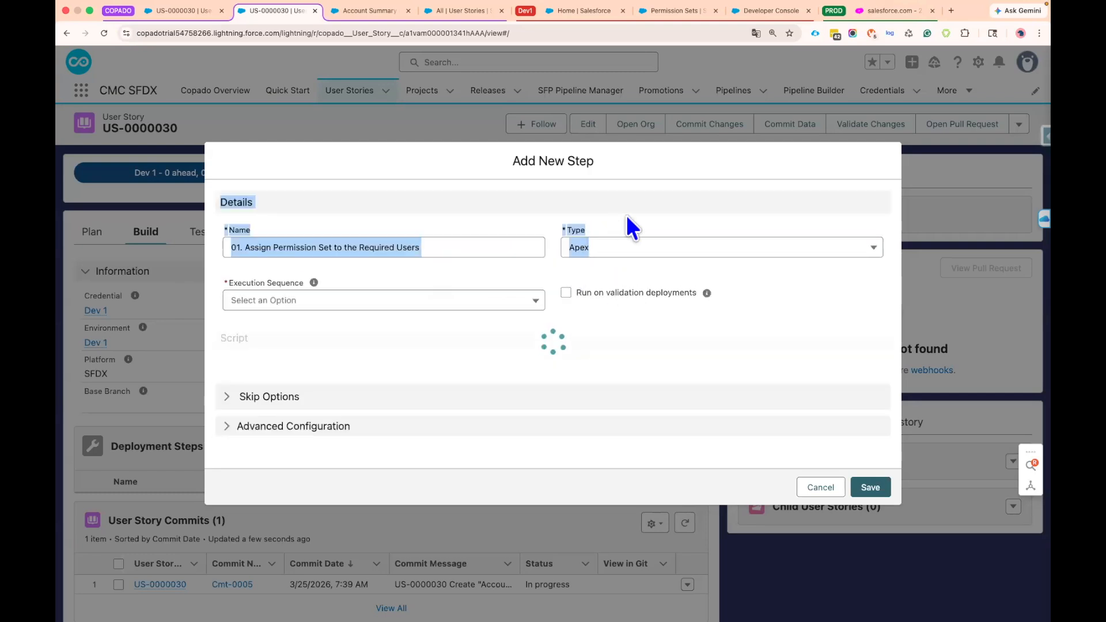
click(626, 216)
click(330, 280)
click(304, 321)
click(330, 290)
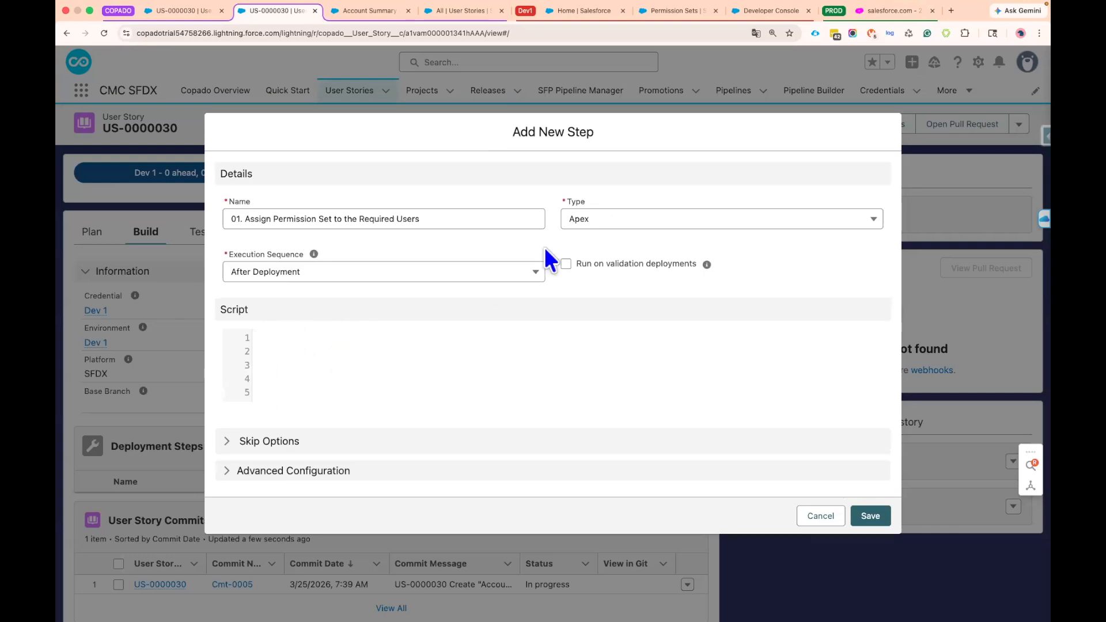
click(267, 344)
mouse_move(266, 345)
mouse_down()
mouse_move(279, 390)
mouse_move(264, 328)
mouse_up()
click(367, 410)
click(340, 375)
drag(286, 340, 285, 414)
click(307, 352)
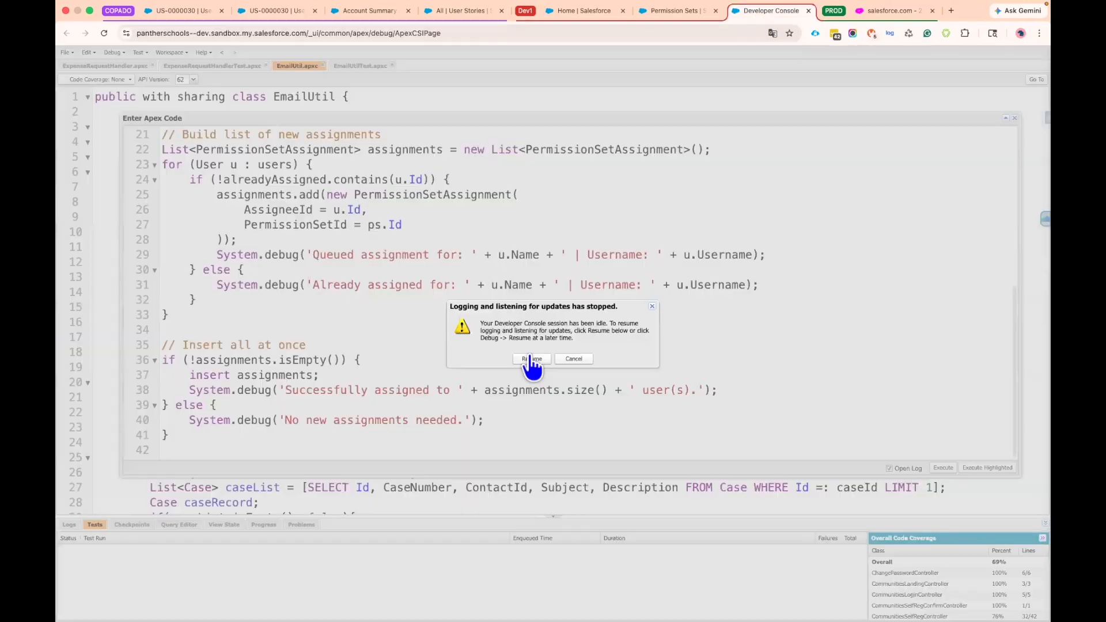
Switch to the Developer Console and examine the user name filter and the permission set name queried in the anonymous Apex script
click(531, 360)
key(super+a)
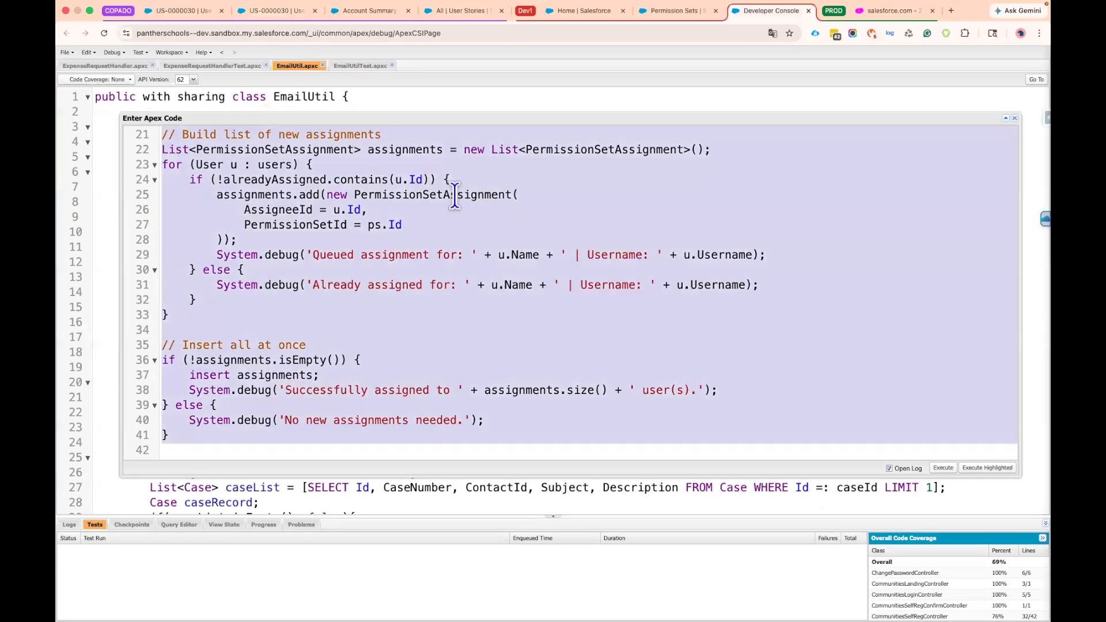
scroll(460, 196, up, 7)
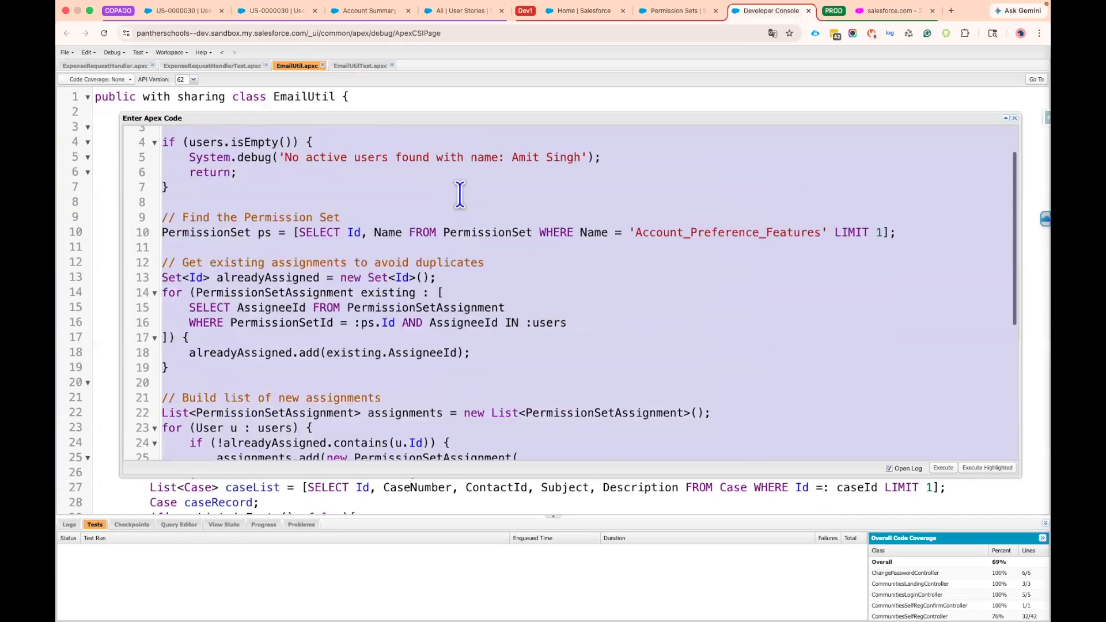
click(377, 214)
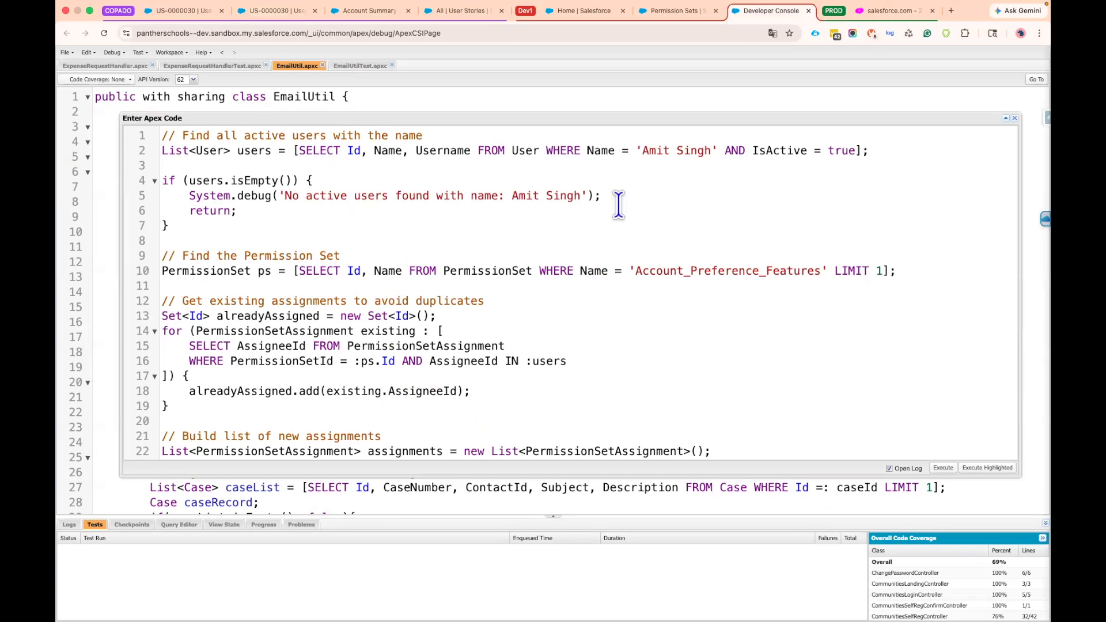
drag(642, 150, 712, 150)
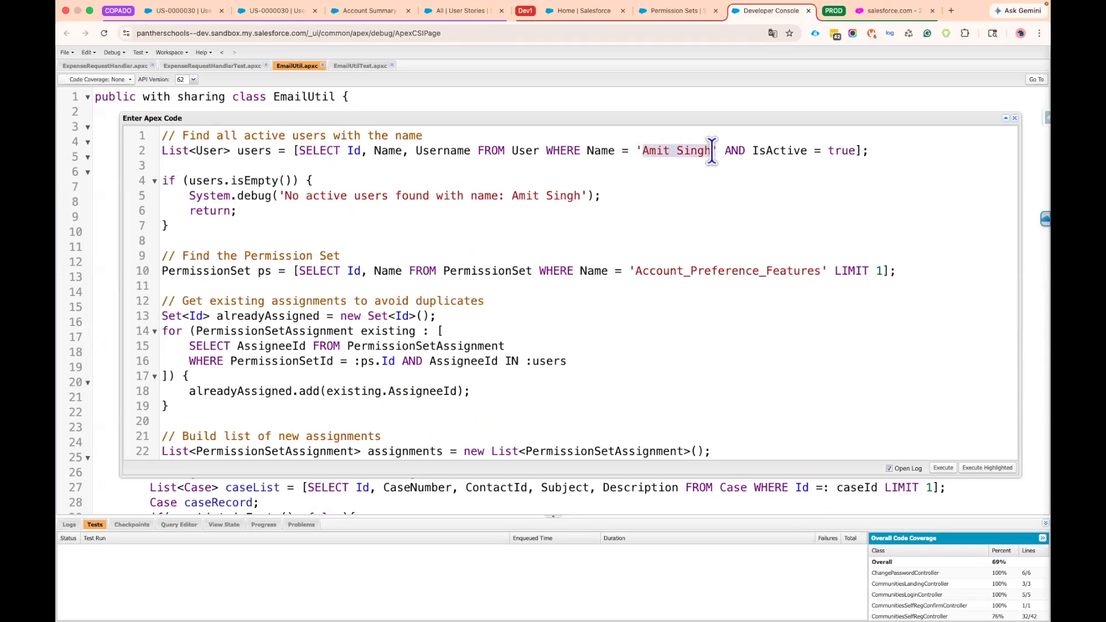
click(649, 153)
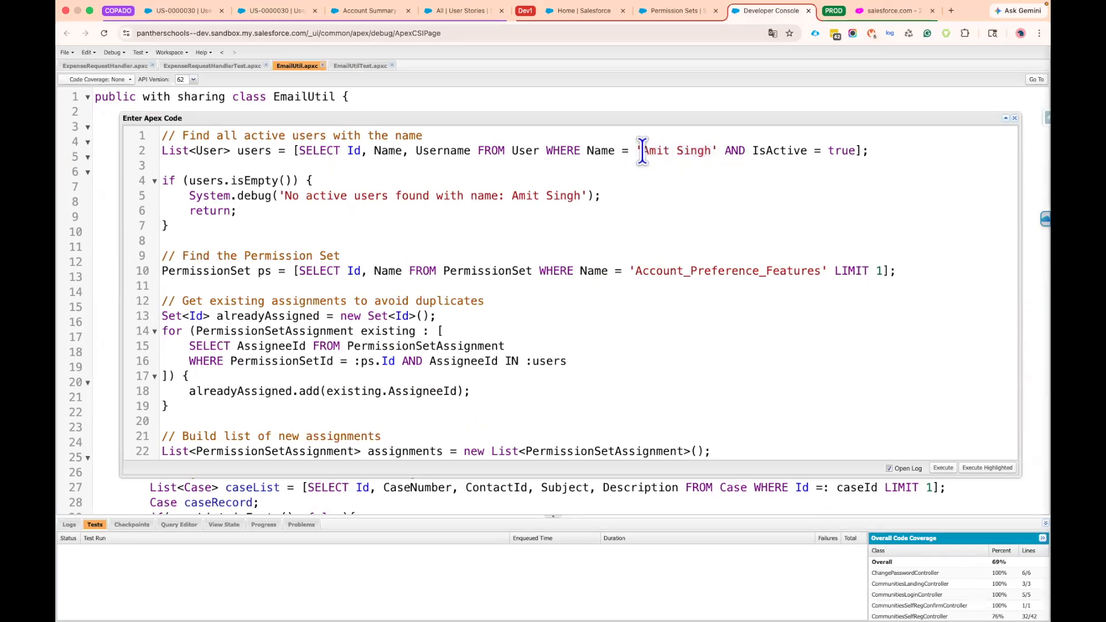
drag(643, 151, 712, 151)
drag(637, 271, 822, 271)
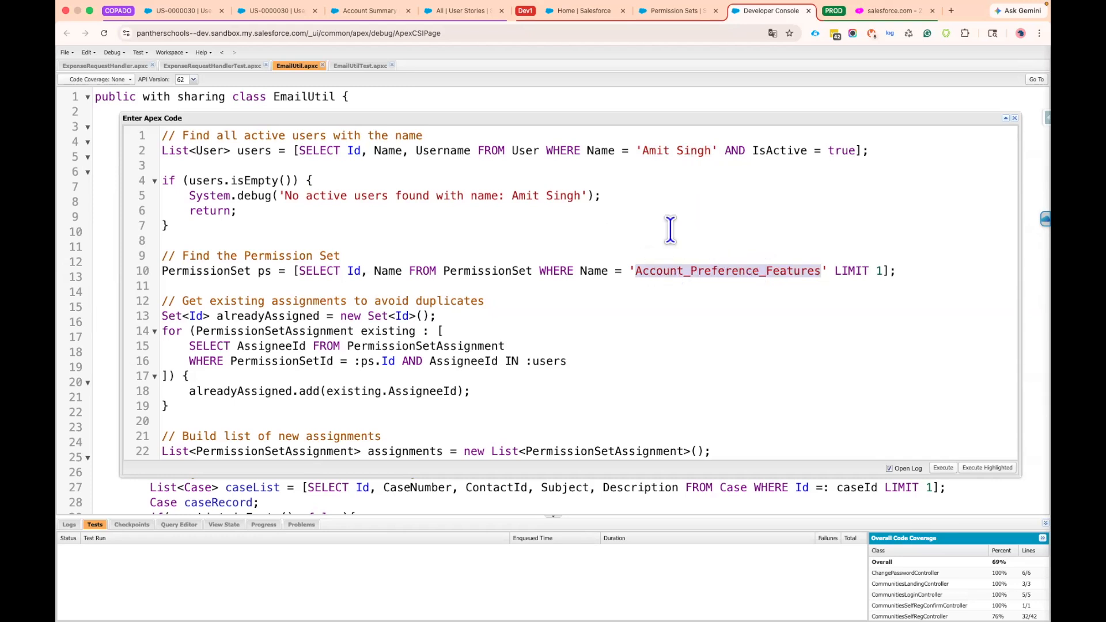
Check the API name in the Account Preference Features permission set's properties, cancel without changes, and return to the Apex script
click(681, 11)
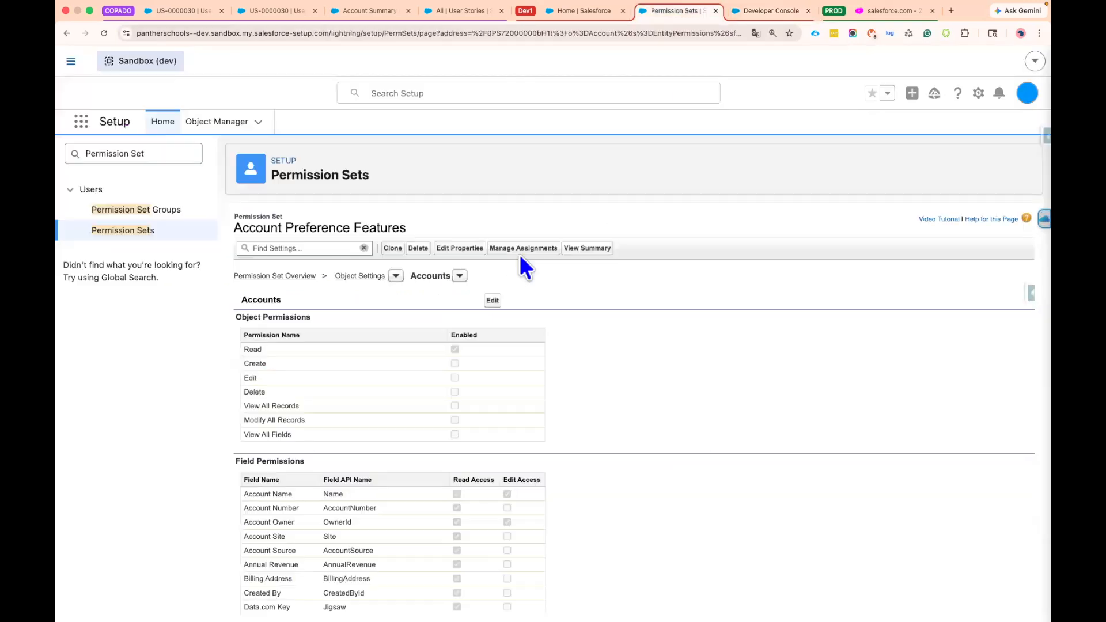
click(461, 248)
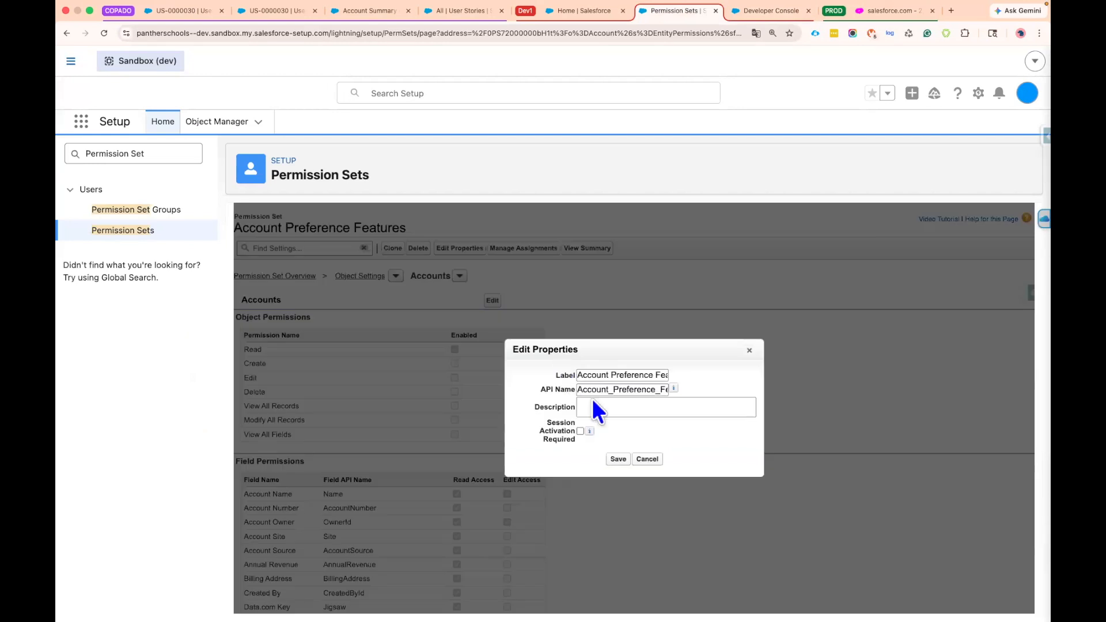
drag(578, 390, 703, 398)
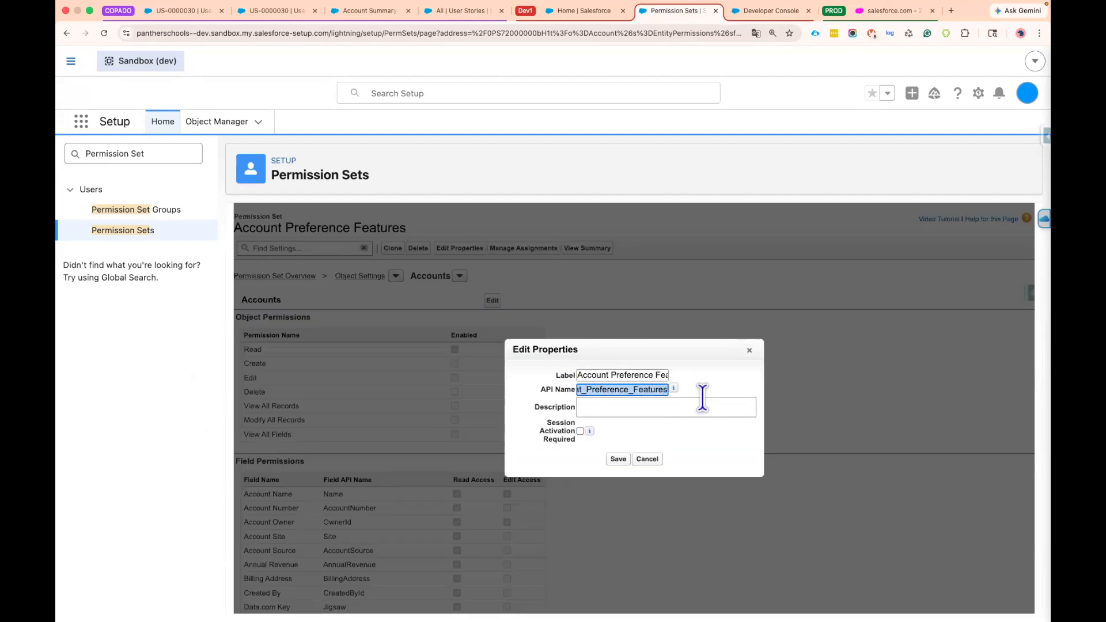
click(651, 460)
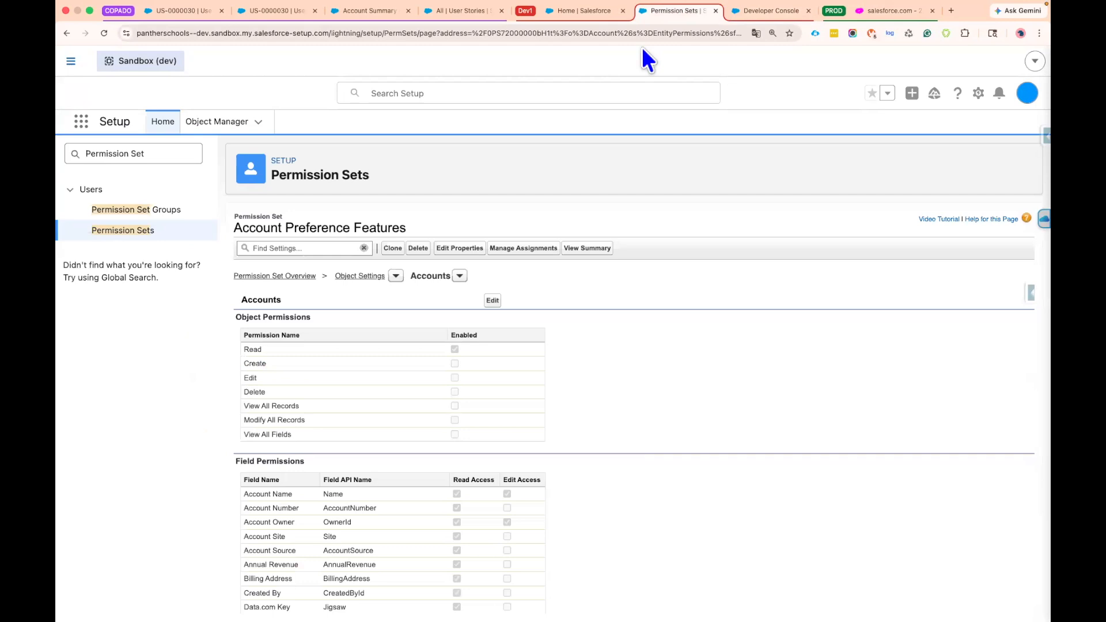
click(745, 16)
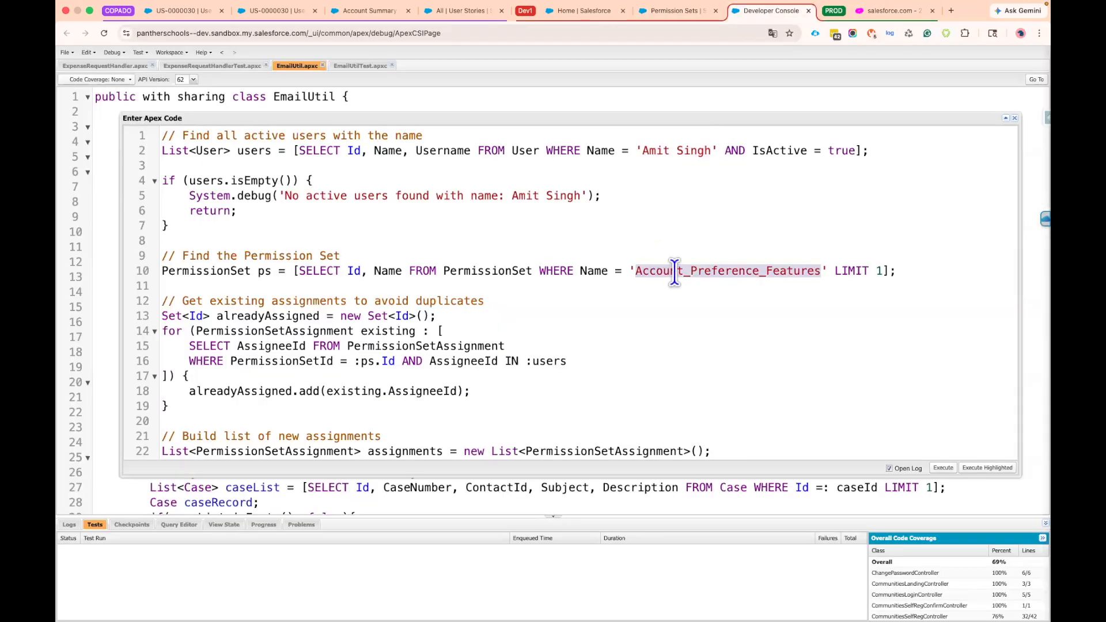
Examine how the Apex script filters users, skips existing assignments, builds the PermissionSetAssignment list and inserts the new records
drag(643, 151, 708, 152)
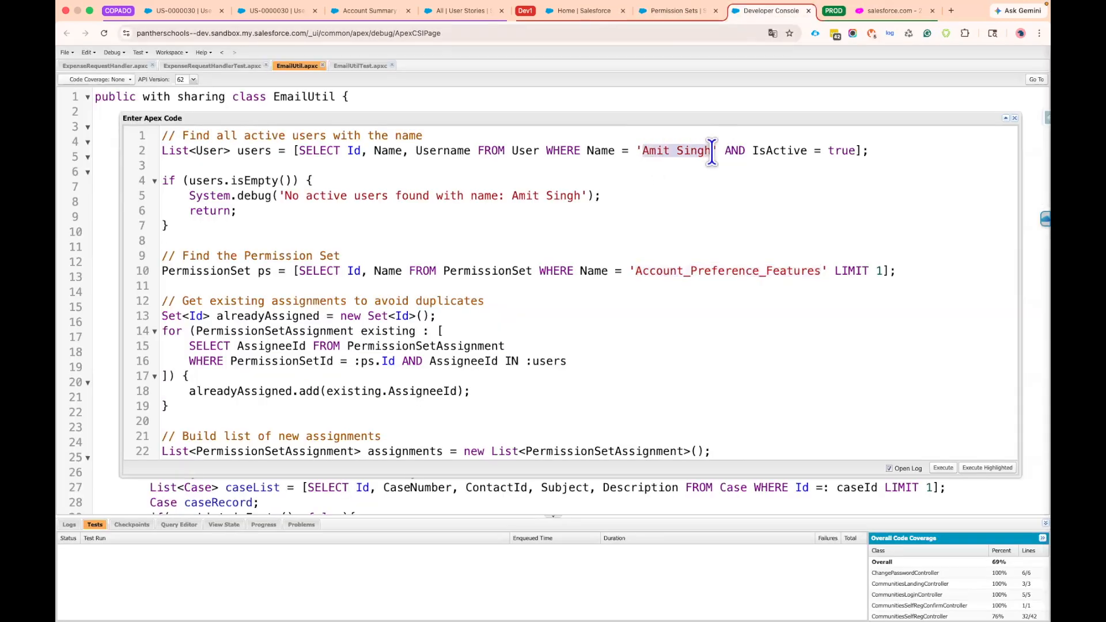
scroll(542, 290, down, 5)
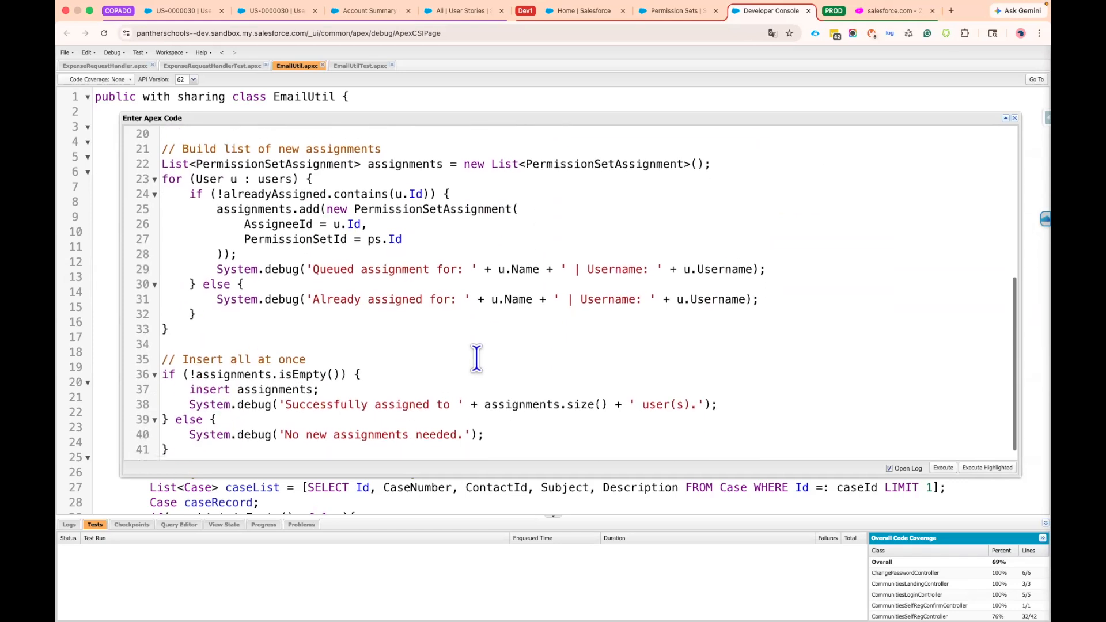
scroll(403, 317, up, 5)
scroll(329, 280, up, 1)
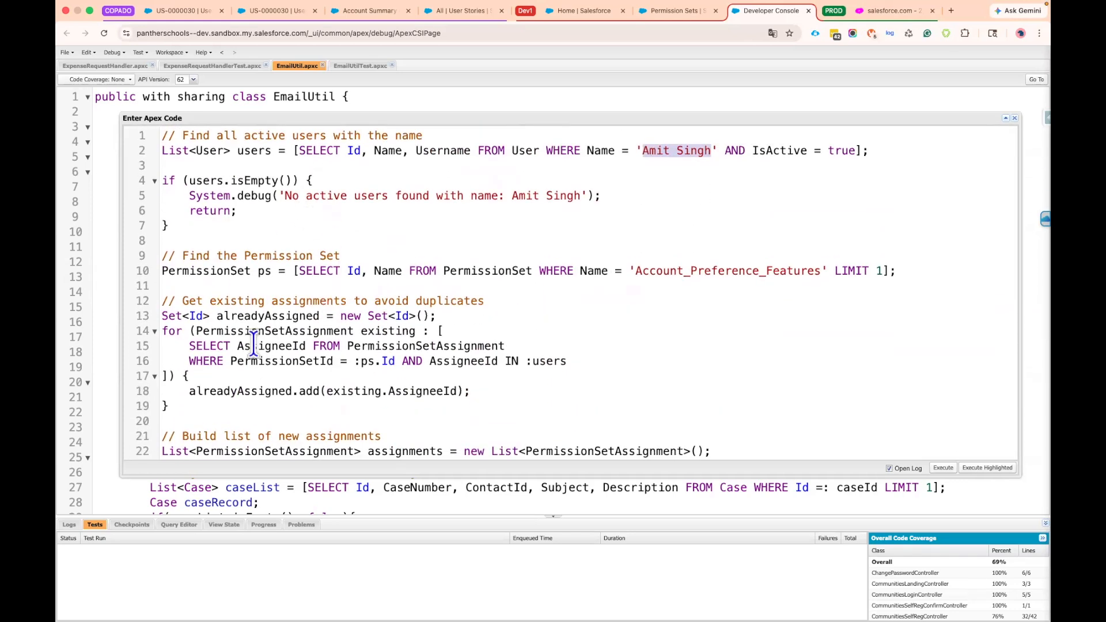
scroll(248, 342, down, 2)
drag(170, 367, 163, 284)
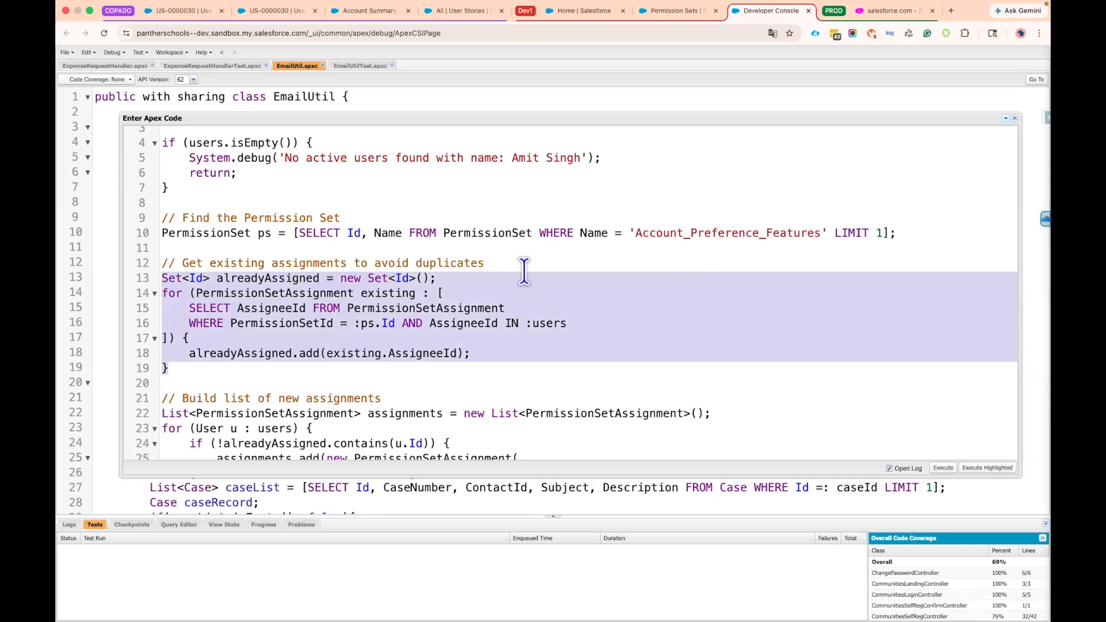
scroll(524, 270, down, 2)
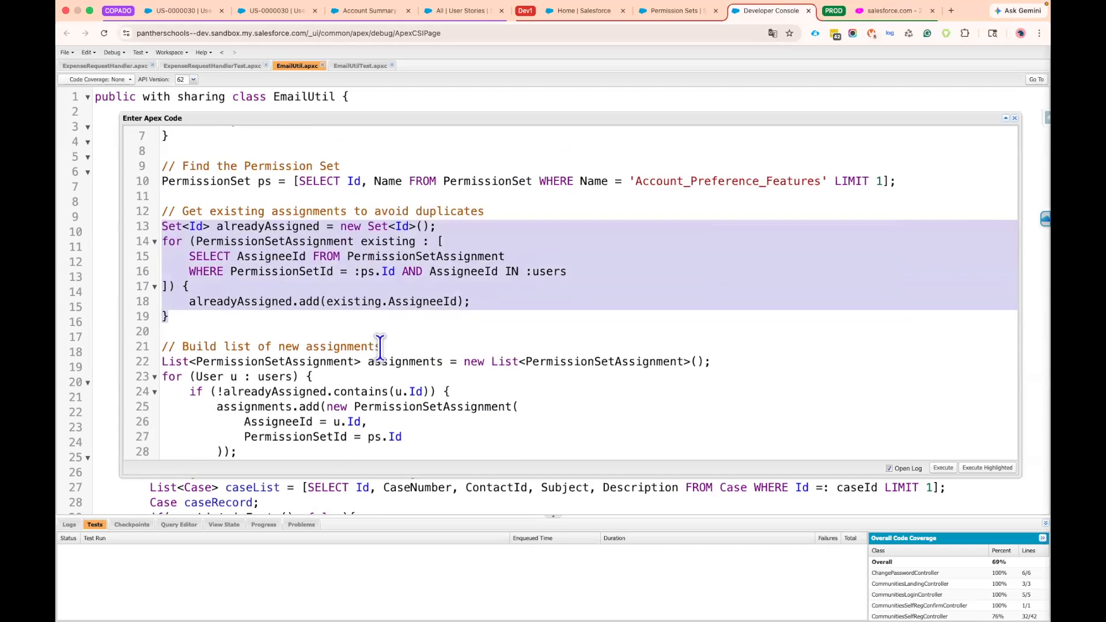
scroll(380, 346, down, 4)
scroll(289, 222, down, 1)
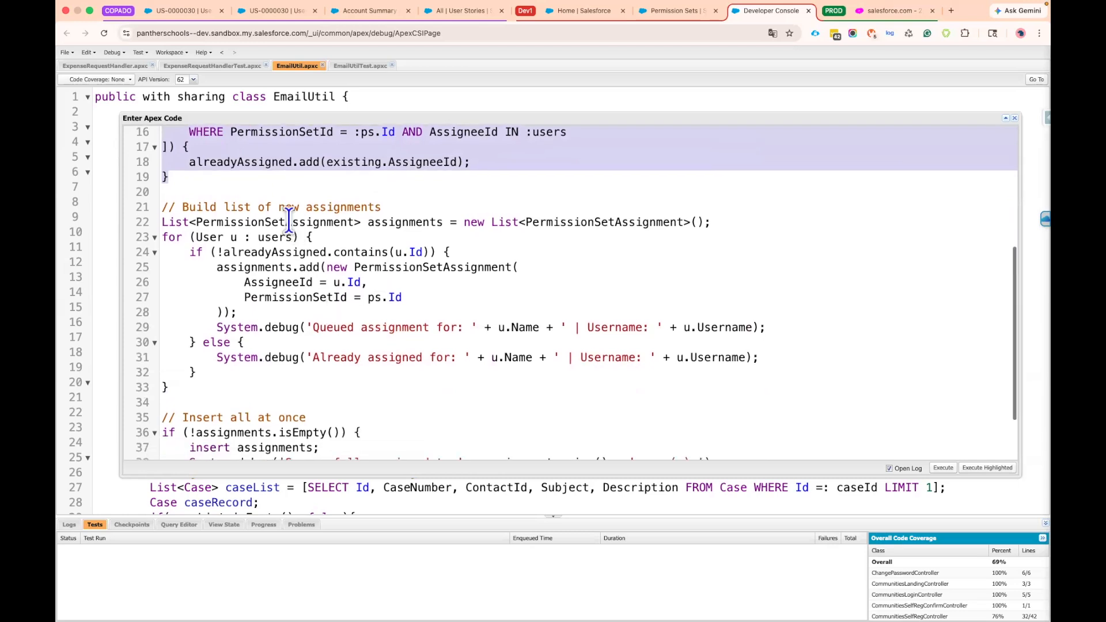
double_click(229, 222)
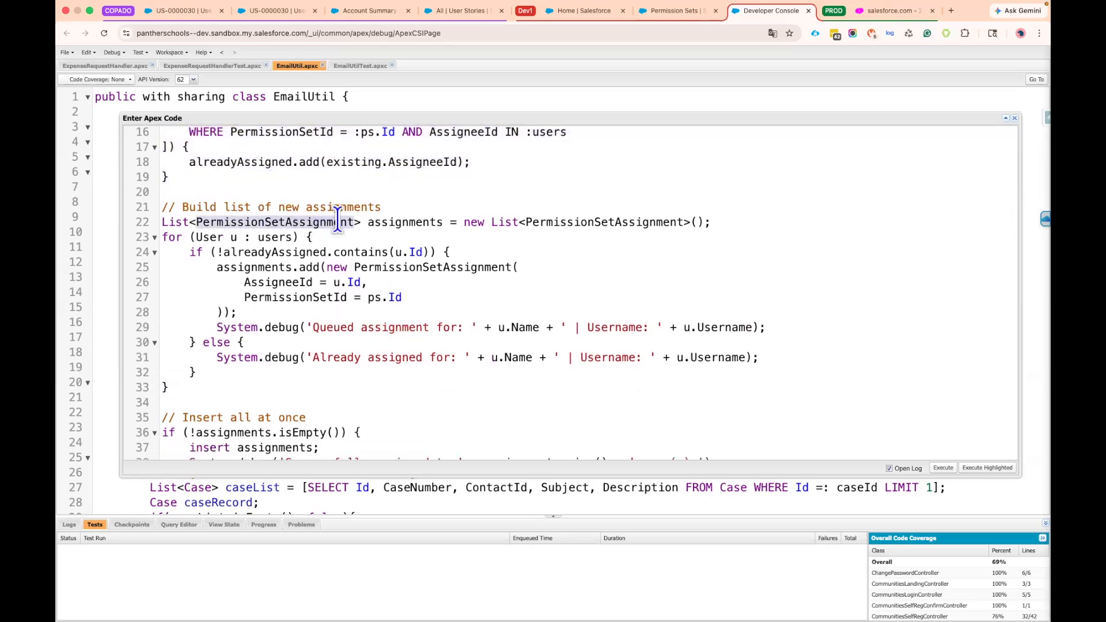
scroll(328, 294, down, 2)
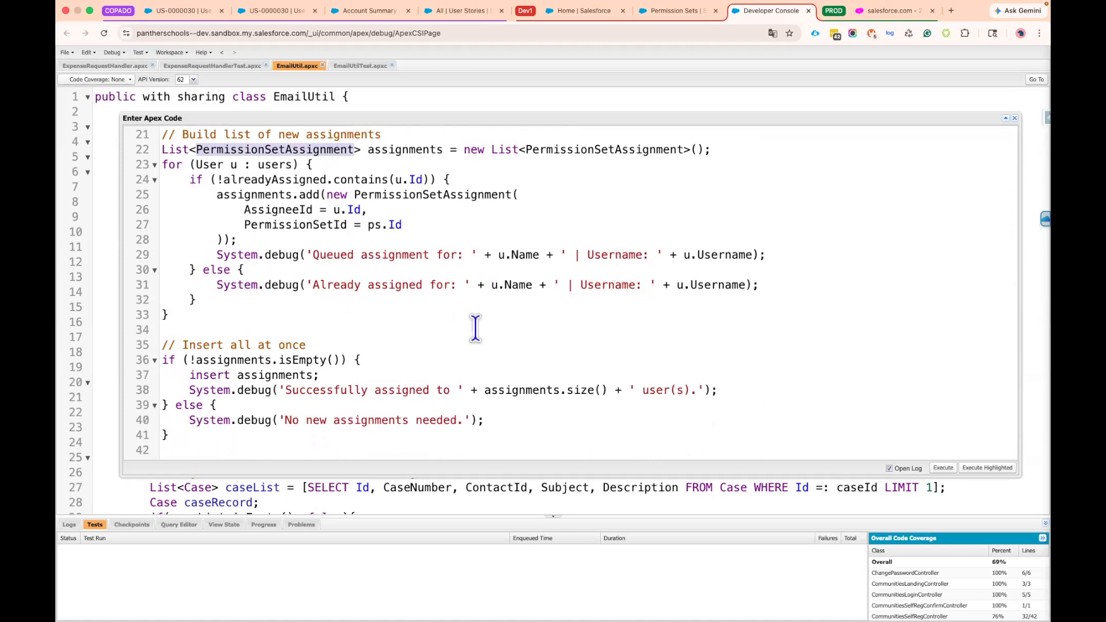
click(354, 356)
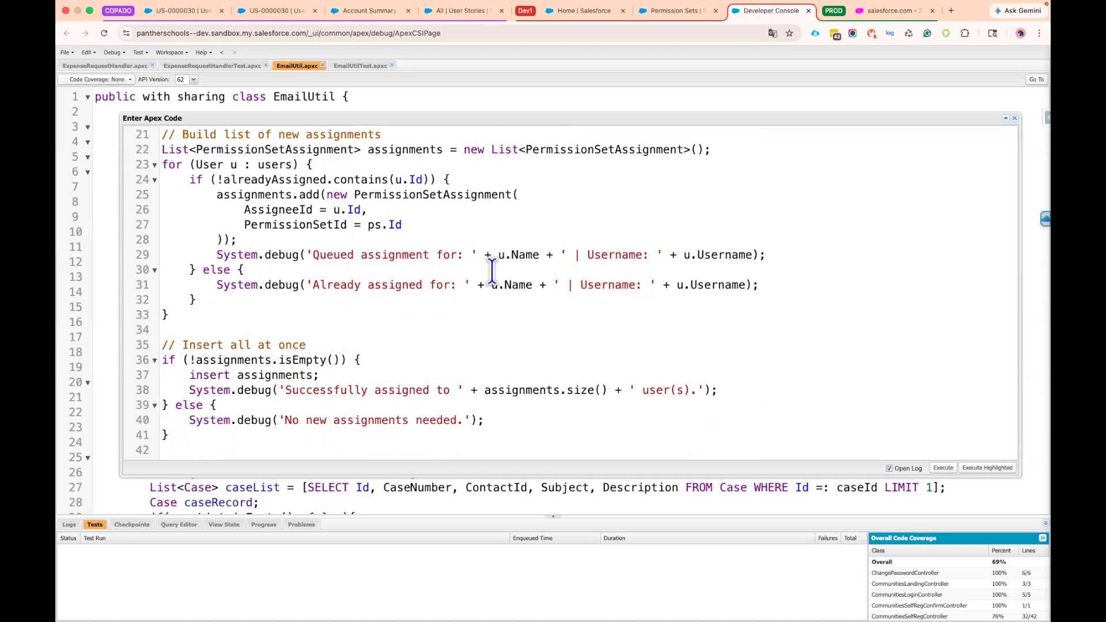
scroll(534, 288, up, 5)
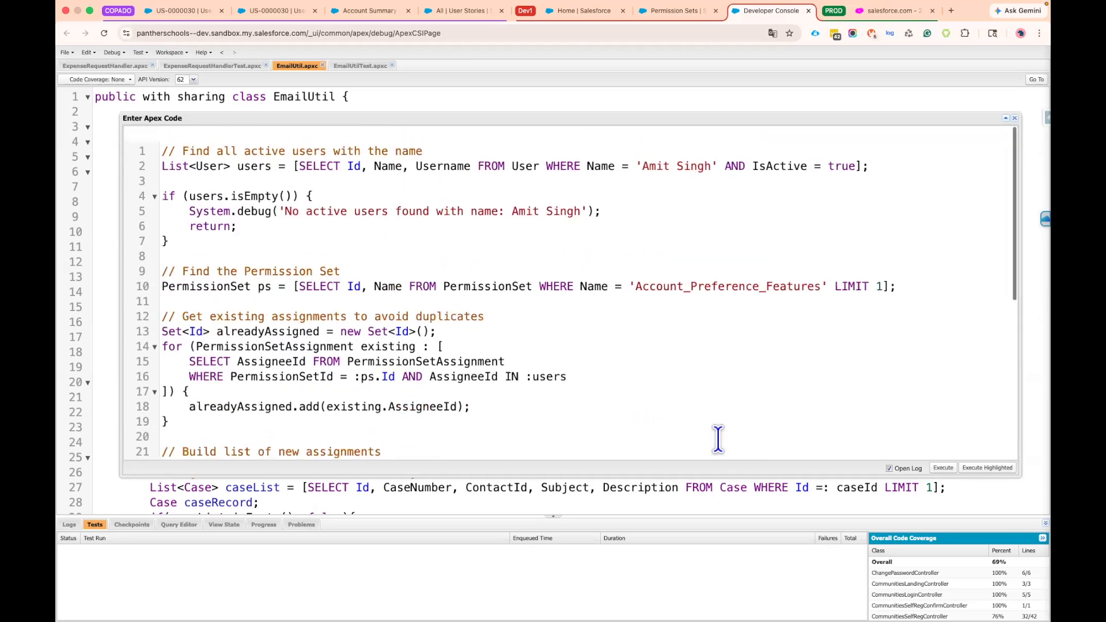
Execute the anonymous Apex script, review its execution log with only debug entries shown, and close the log
key(super+a)
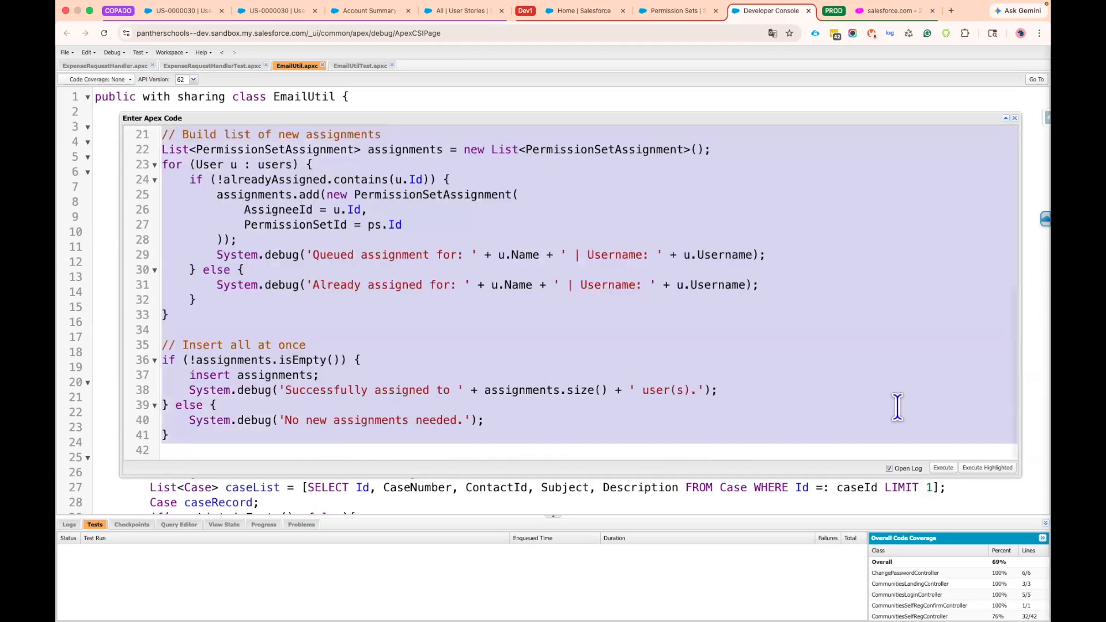
click(943, 468)
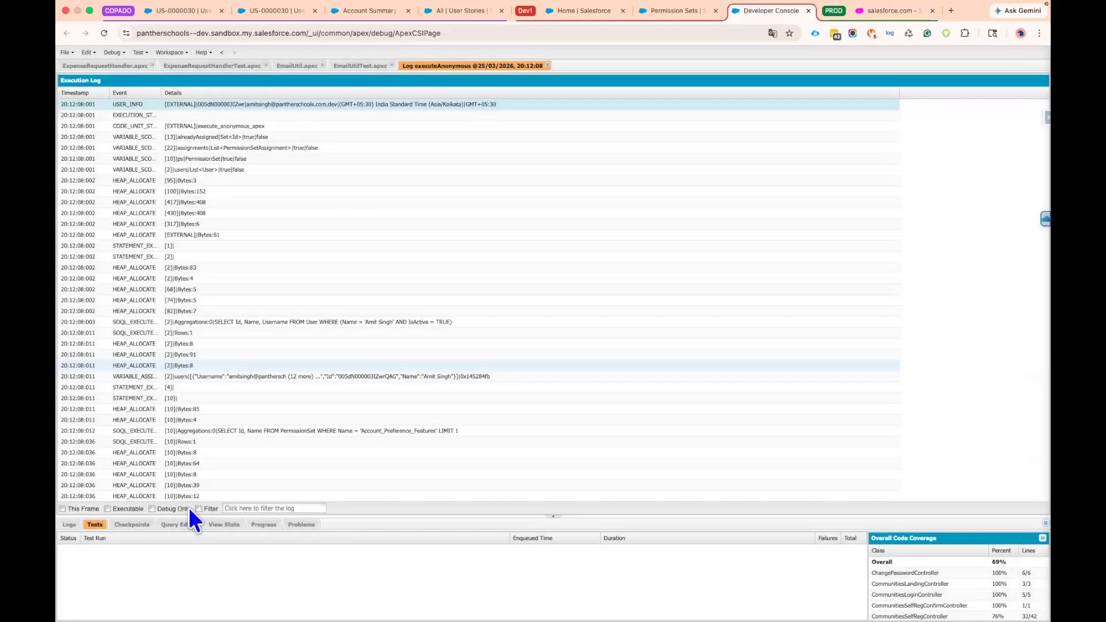
click(187, 509)
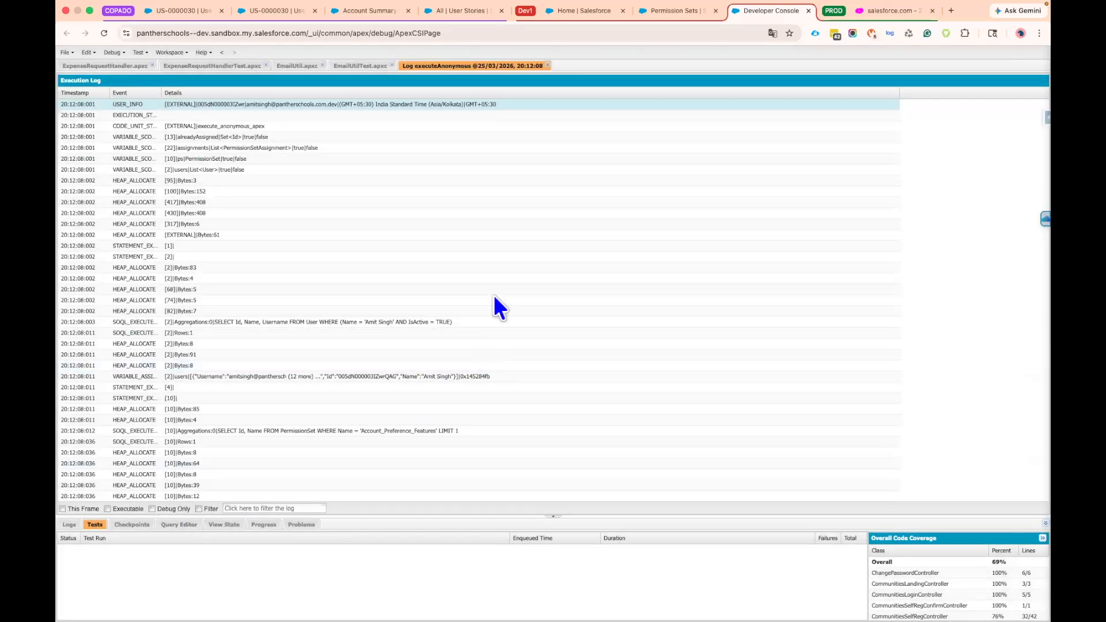
key(super+equal)
key(super+equal)
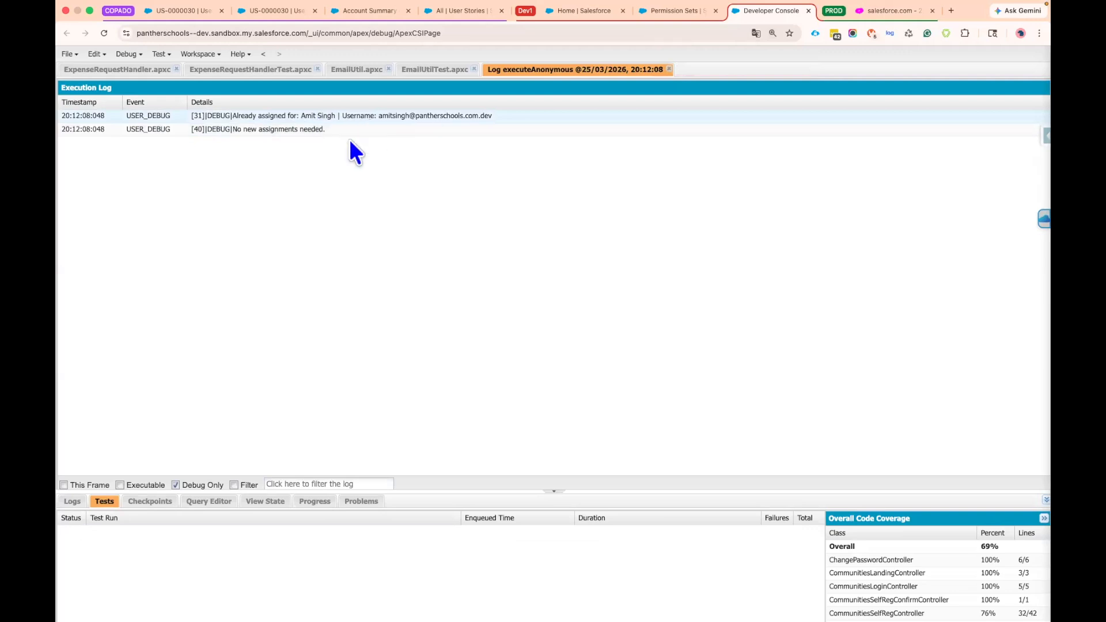
click(284, 129)
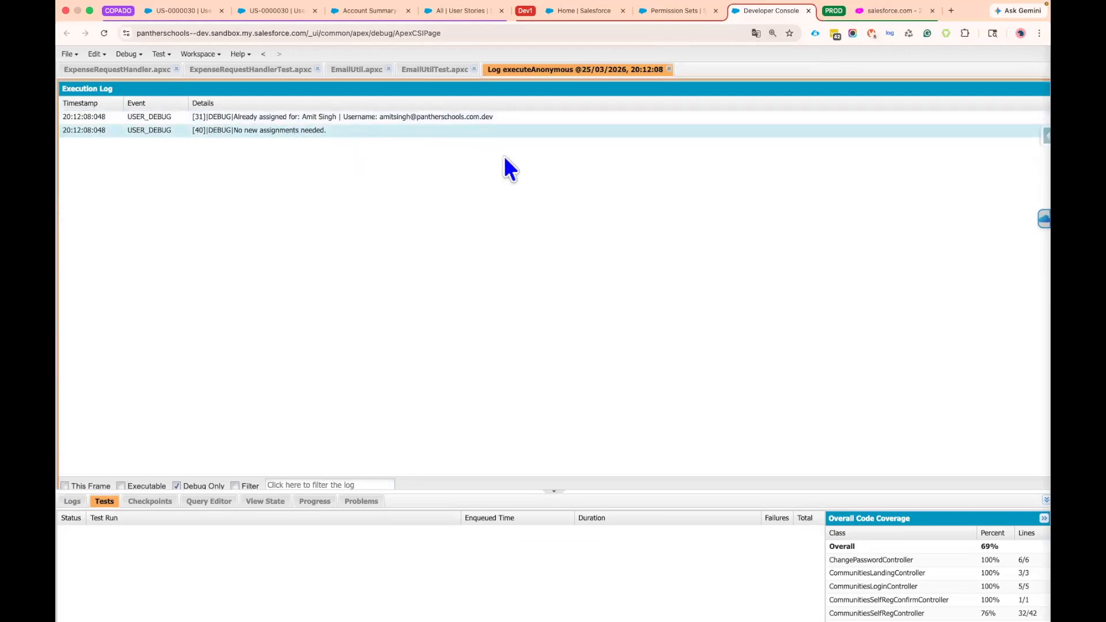
click(670, 69)
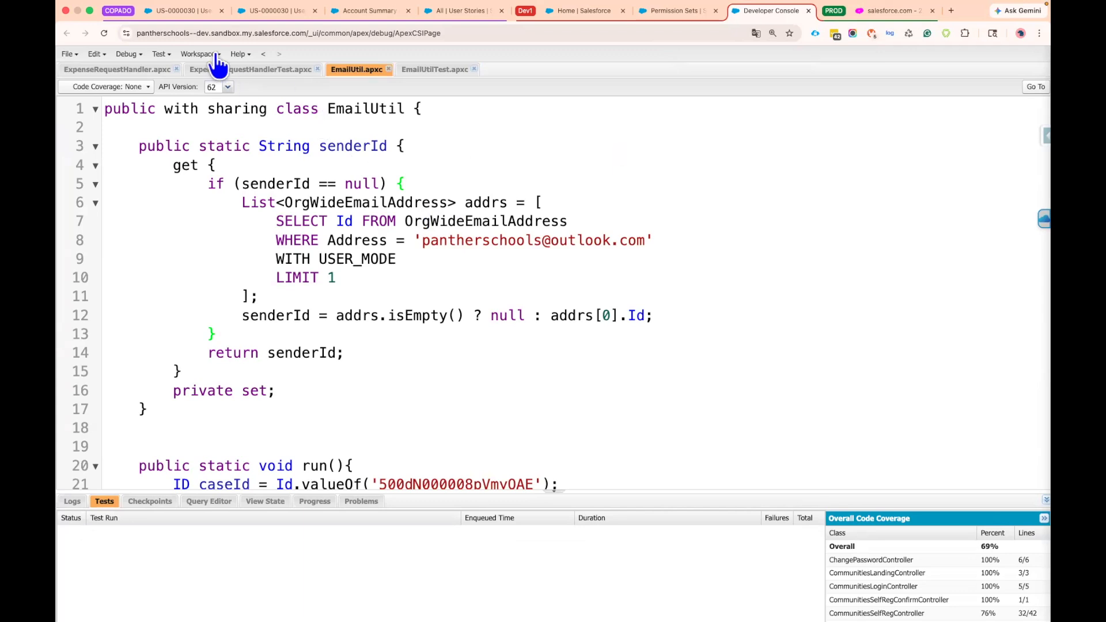
Paste the copied Apex script into the new Copado deployment step, remove the trailing blank lines, review the code and save the step
key(super+2)
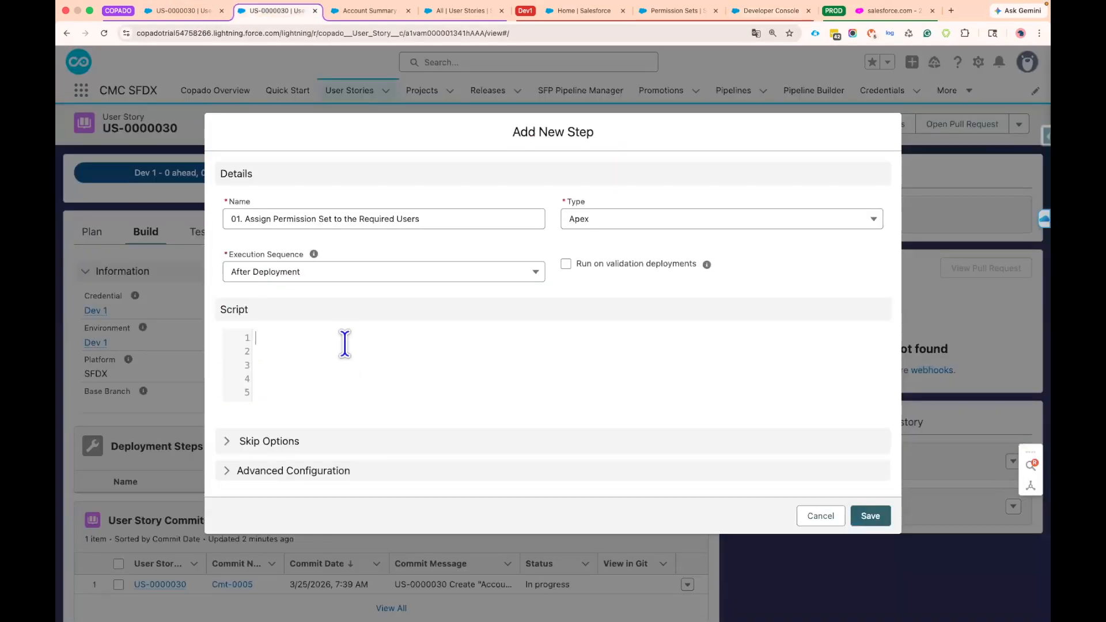
key(super+v)
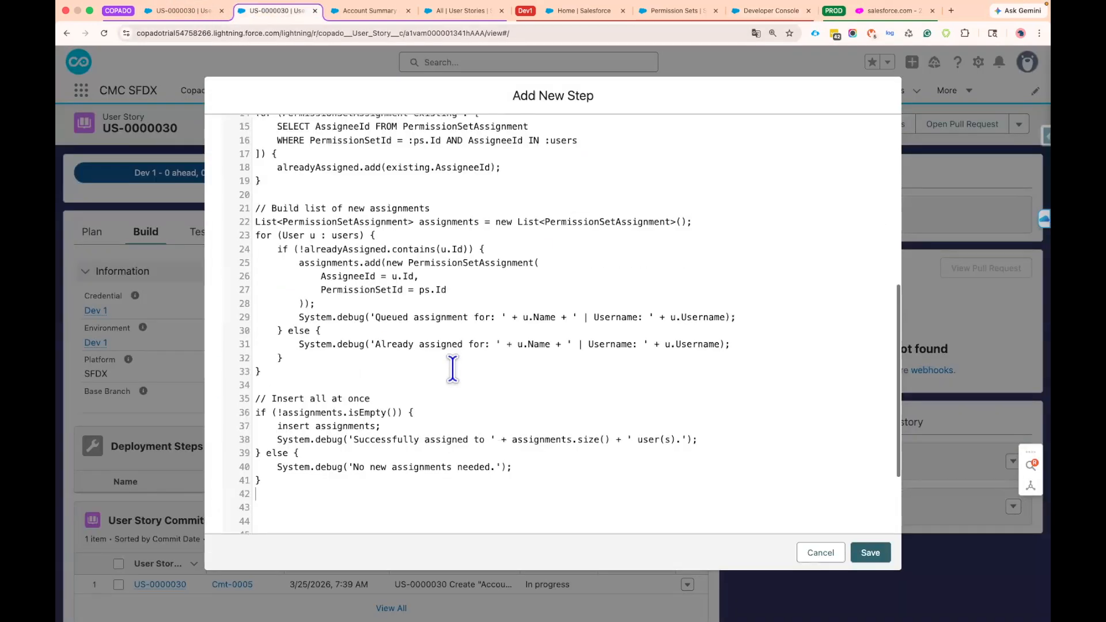
scroll(377, 482, down, 5)
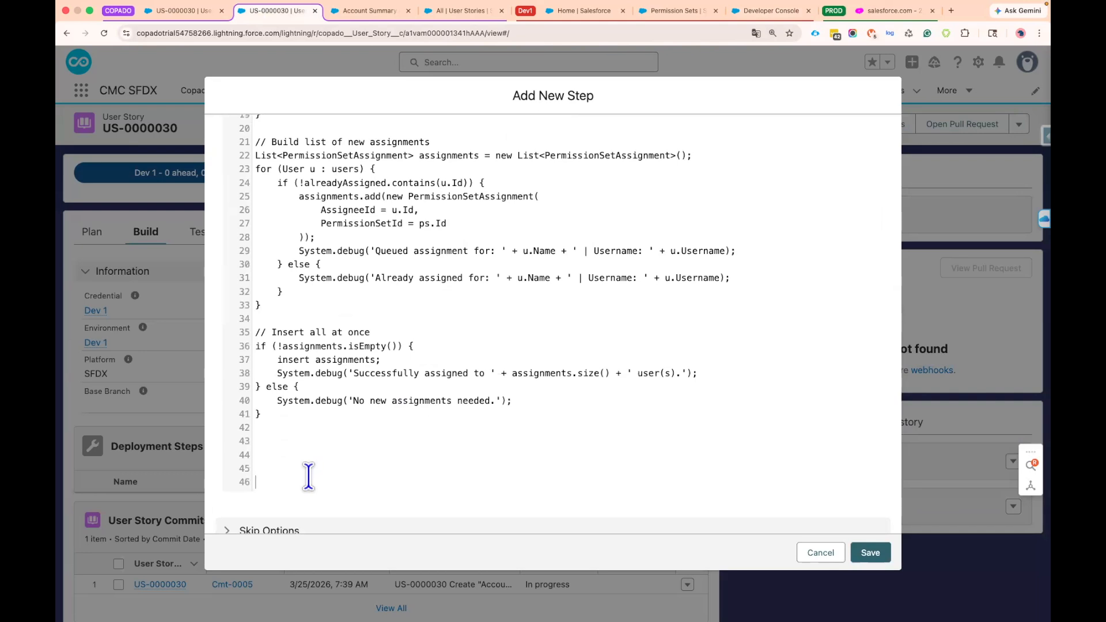
scroll(425, 340, up, 8)
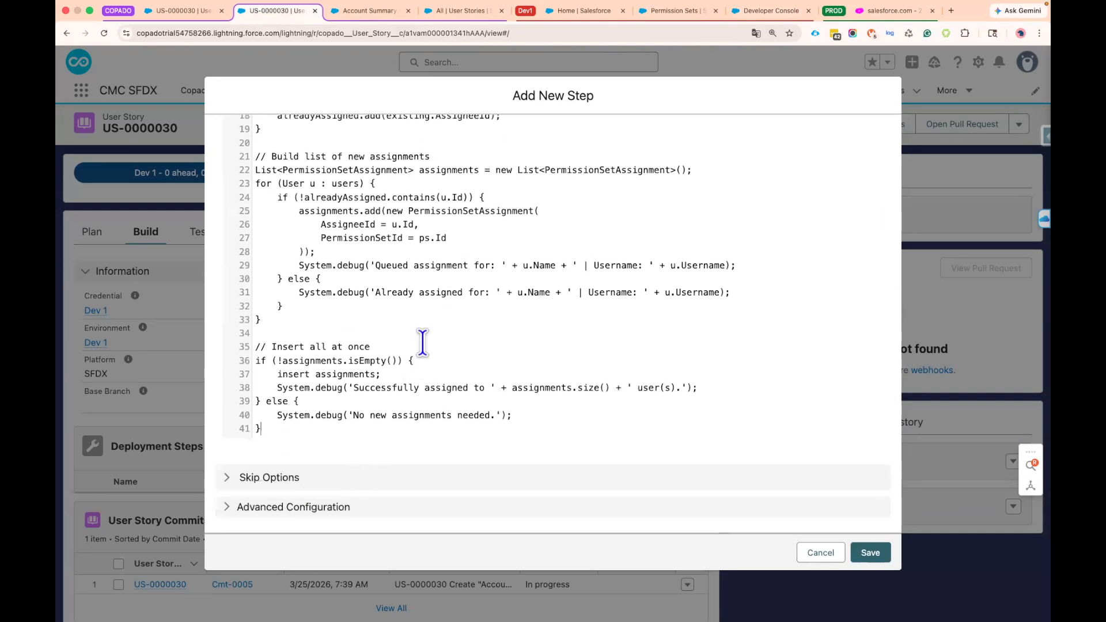
scroll(345, 299, up, 5)
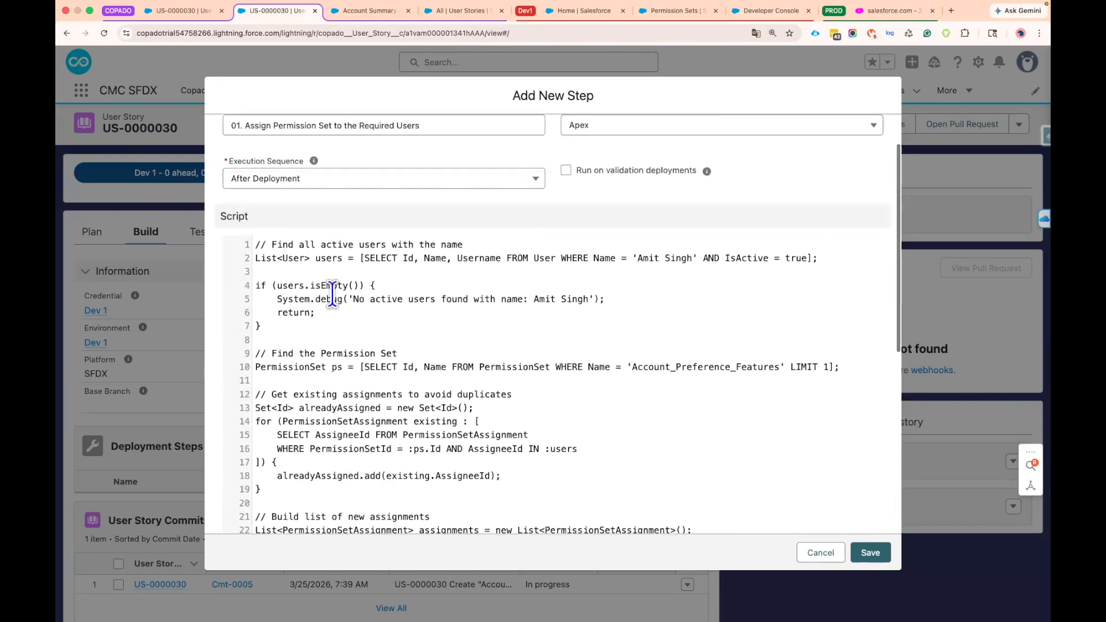
scroll(511, 265, up, 1)
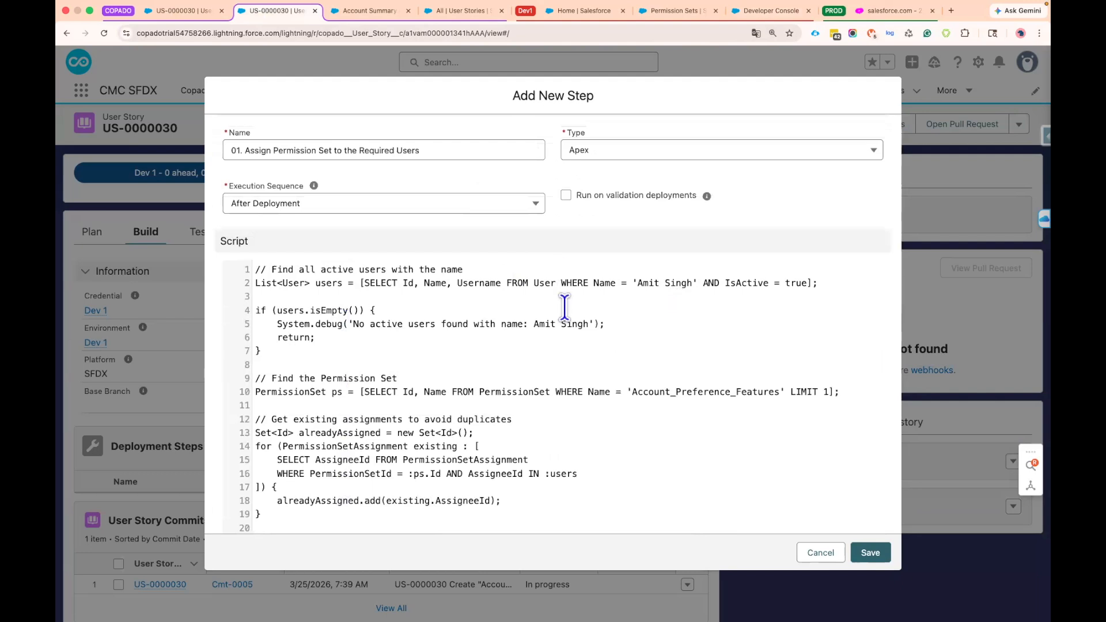
scroll(563, 328, down, 10)
click(869, 556)
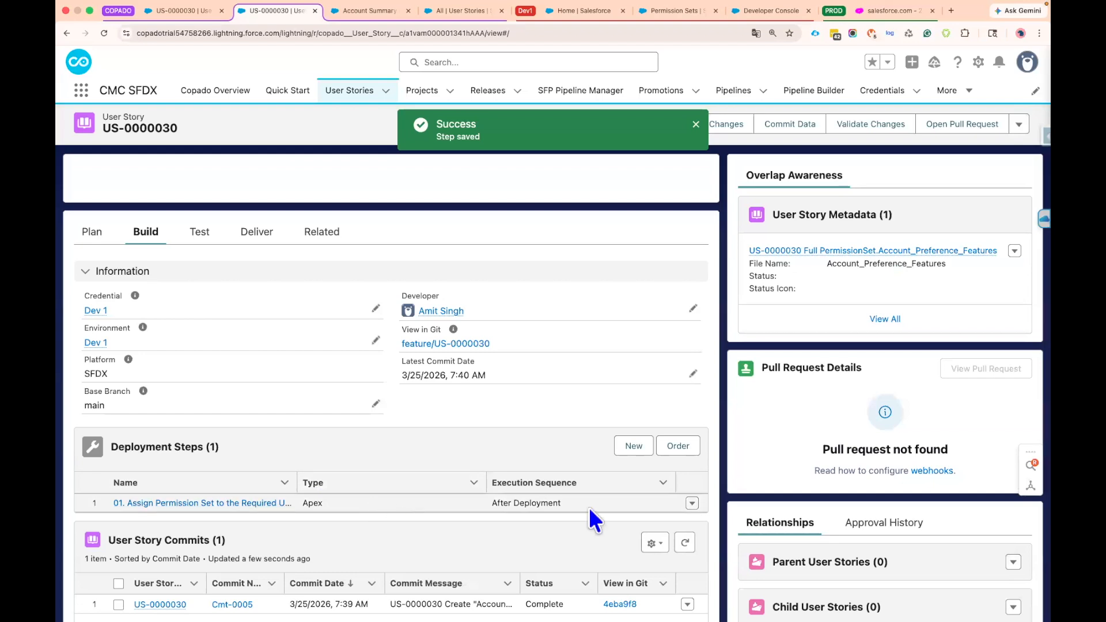
Check the deployment step's execution sequence and the commit record's job result, and reload user story US-0000030 to read its commit status
drag(484, 505, 561, 504)
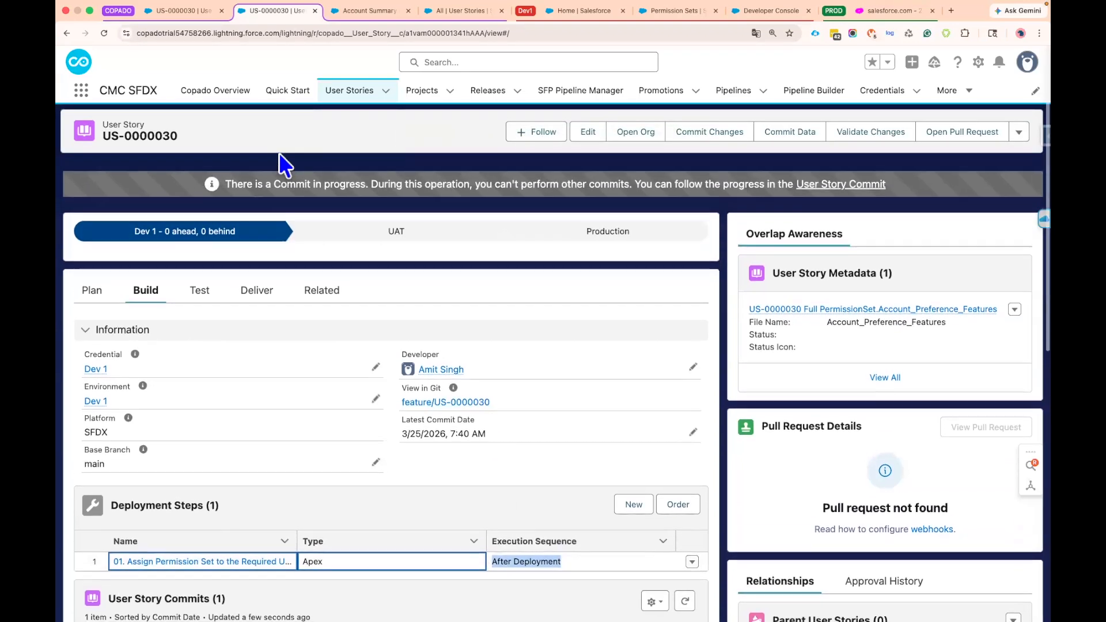
click(194, 18)
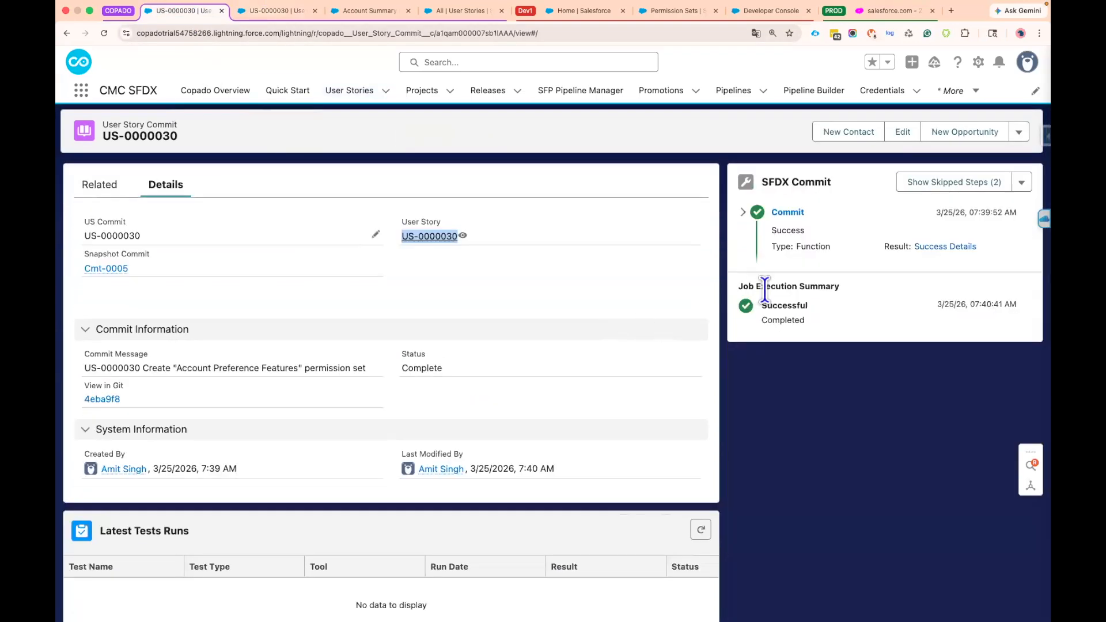
click(625, 280)
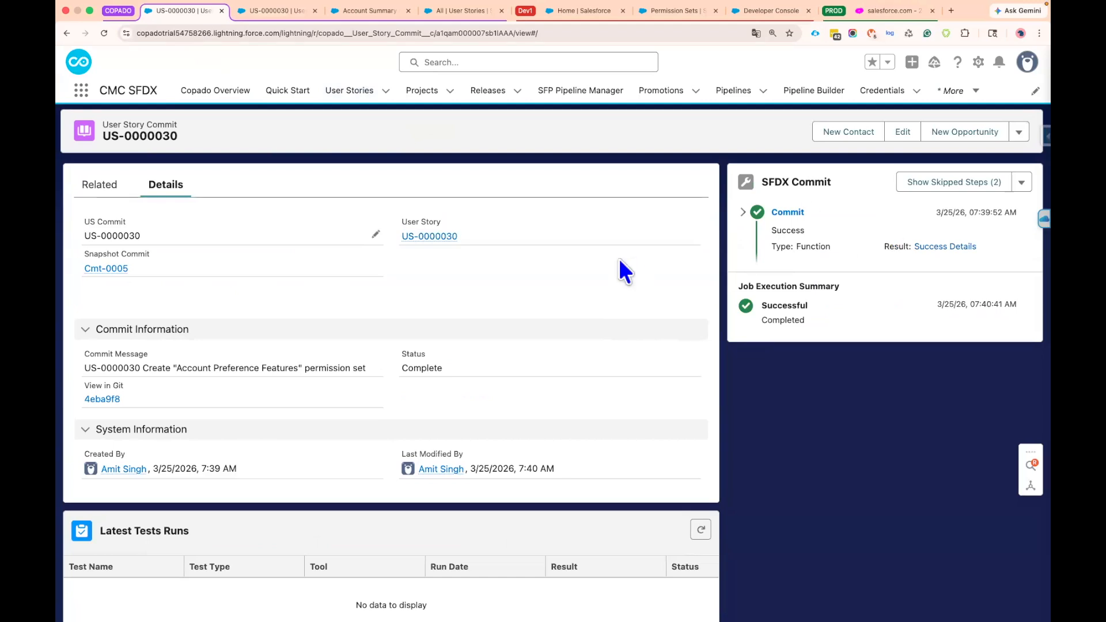
click(282, 13)
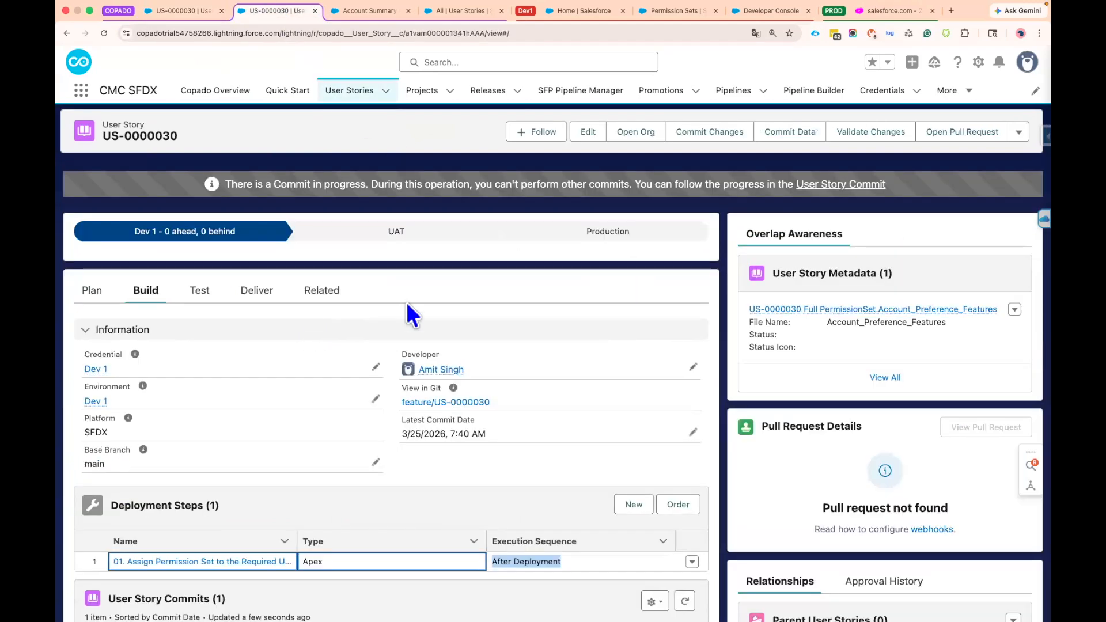
click(104, 33)
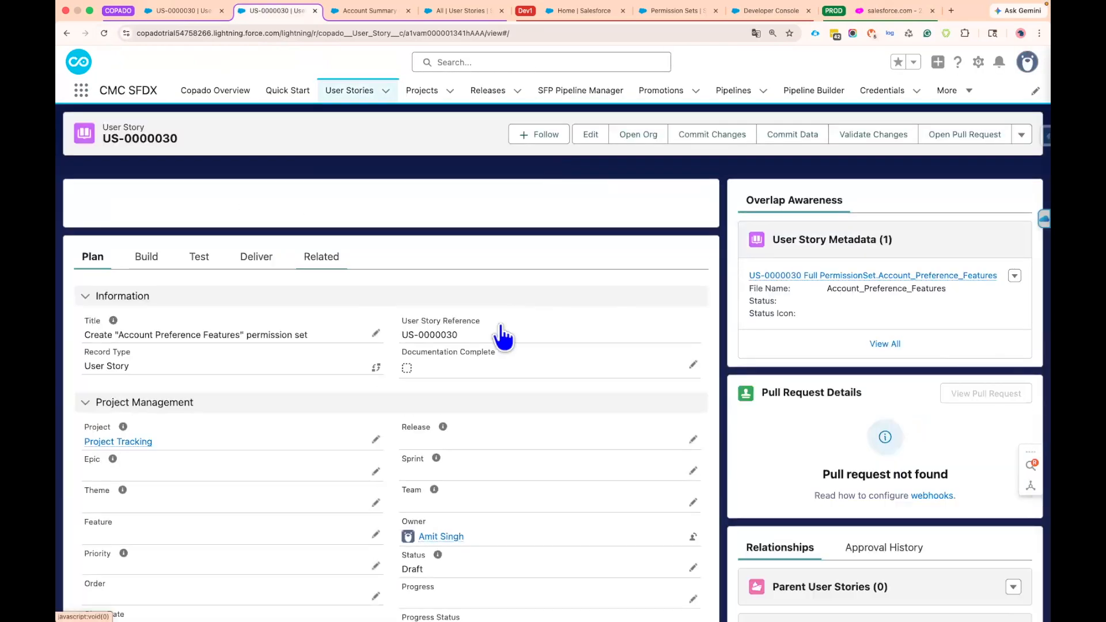
drag(494, 183, 602, 184)
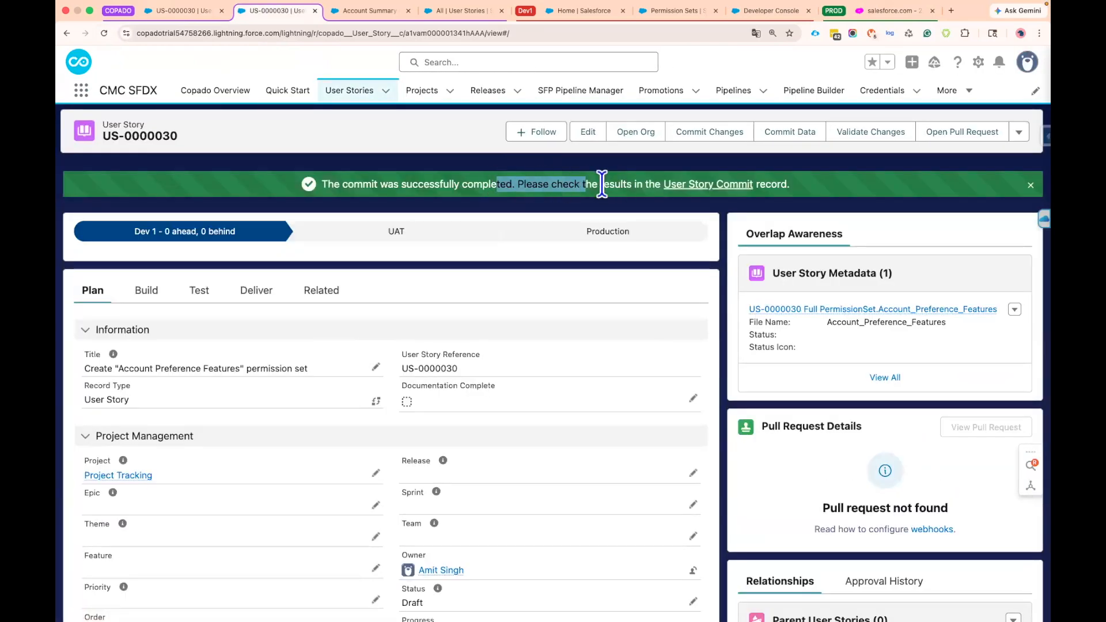
click(503, 258)
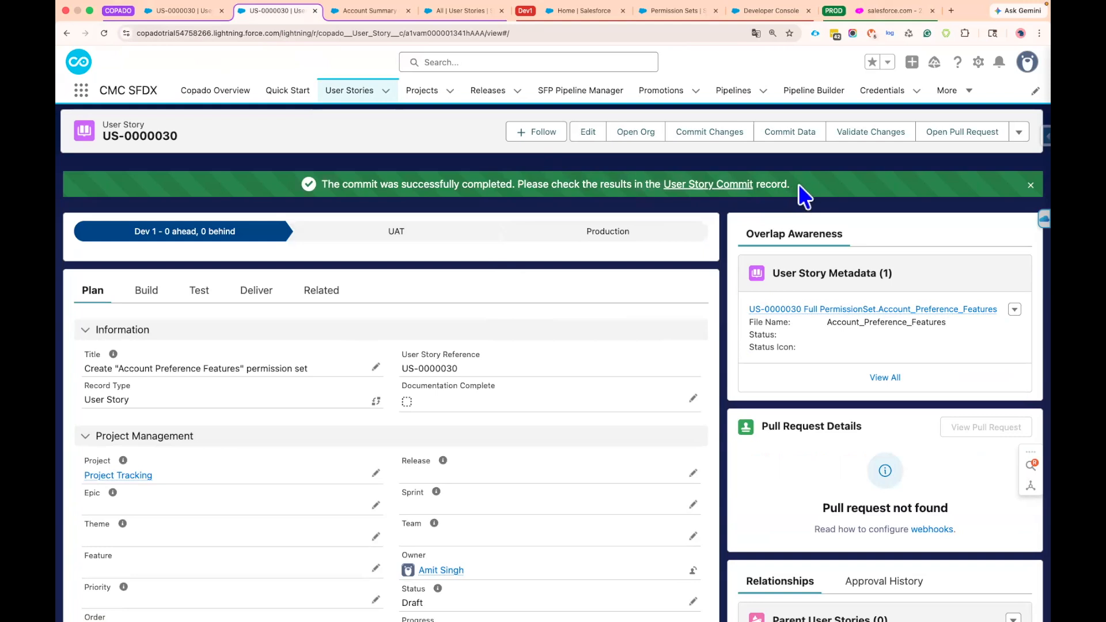
drag(799, 185, 344, 161)
click(353, 128)
Enable Promote and Deploy in the user story's delivery settings and save it
click(253, 290)
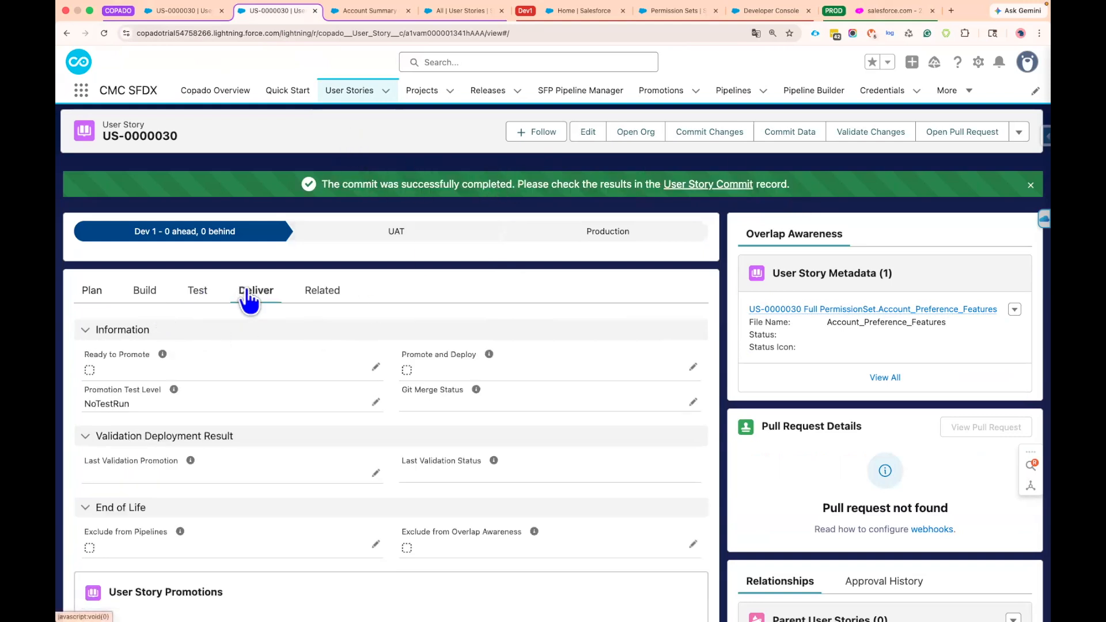
double_click(406, 370)
click(406, 372)
click(580, 605)
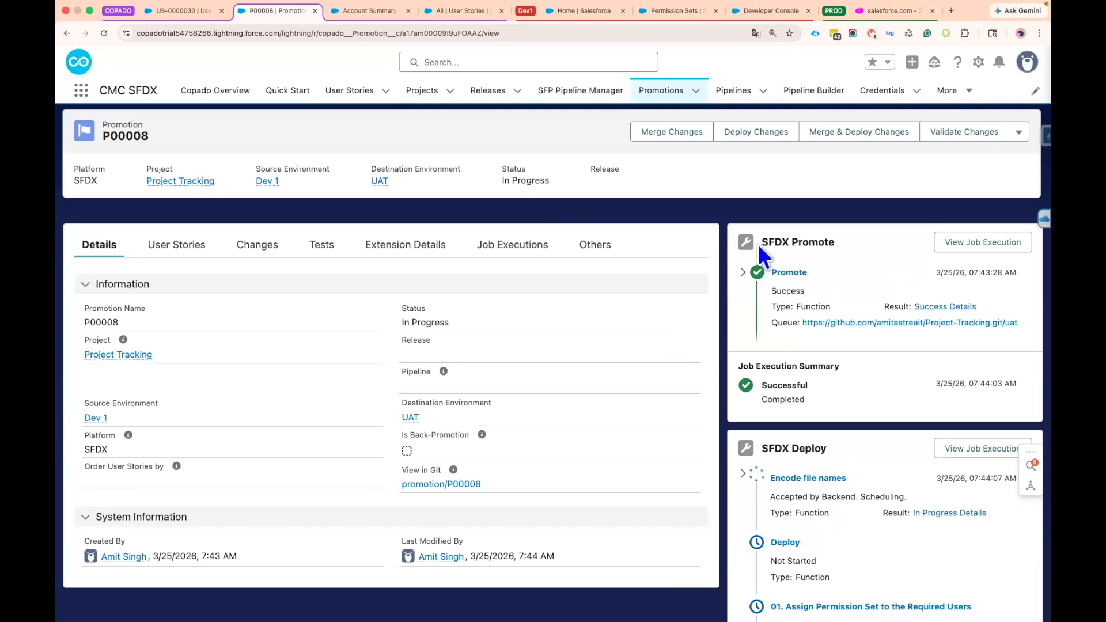
Examine the SFDX Deploy sequence on promotion P00008: file name encoding, deployment and the Apex permission set assignment step
scroll(728, 336, down, 2)
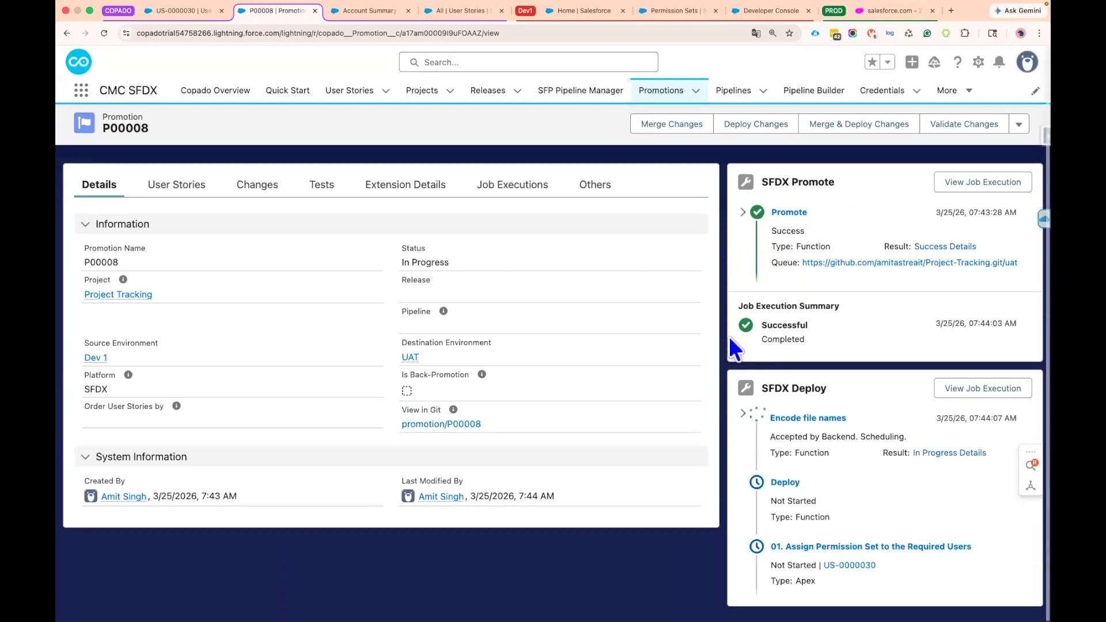
drag(829, 389, 764, 387)
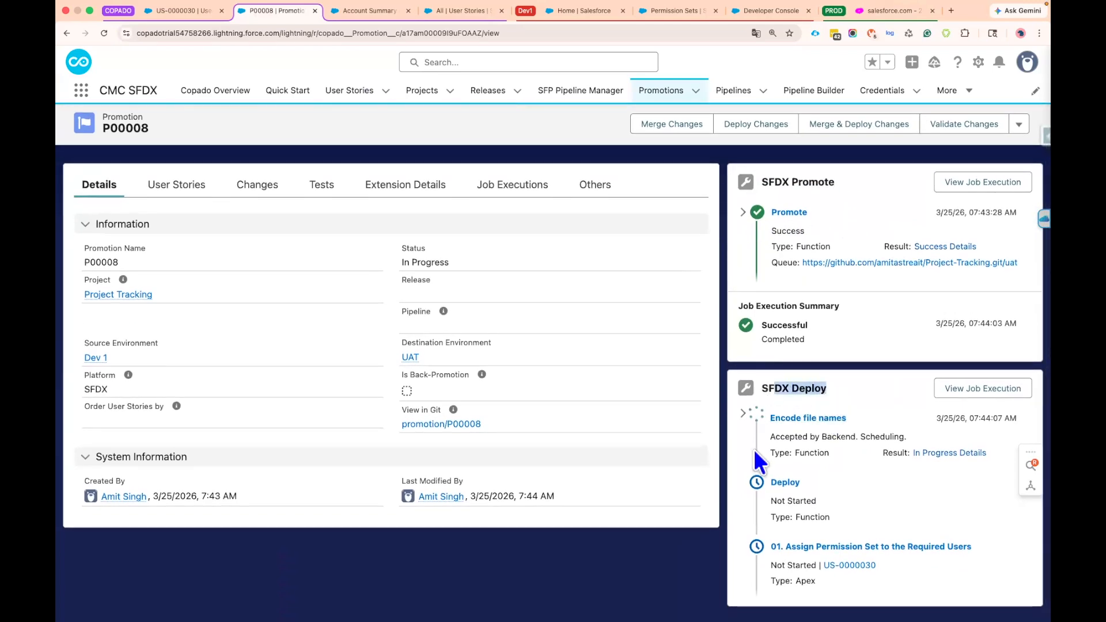
drag(771, 416, 846, 419)
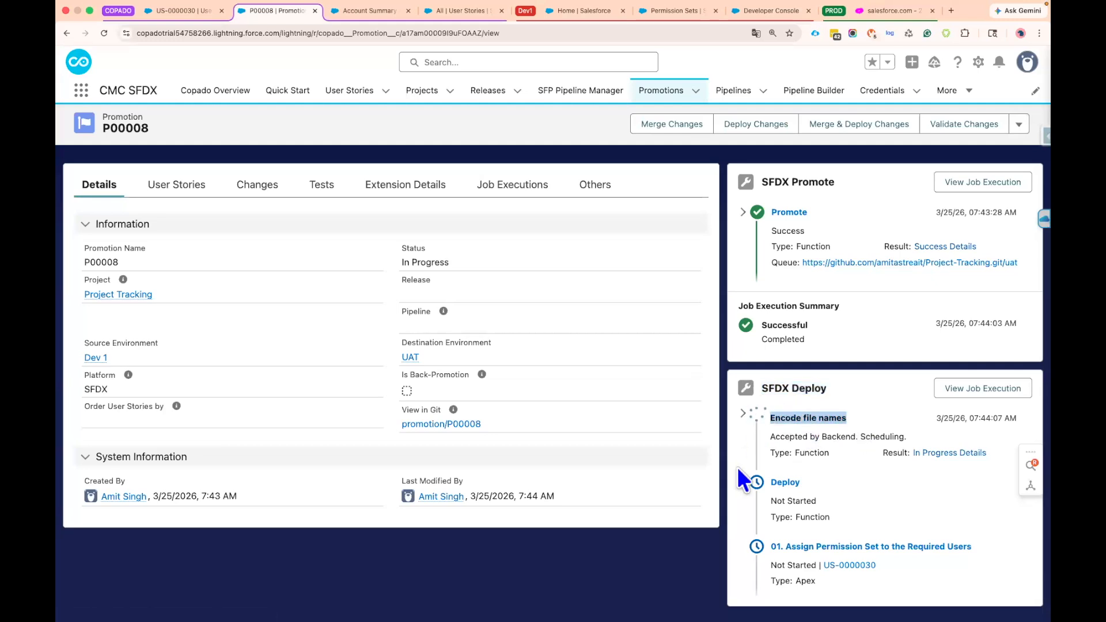
drag(802, 483, 769, 482)
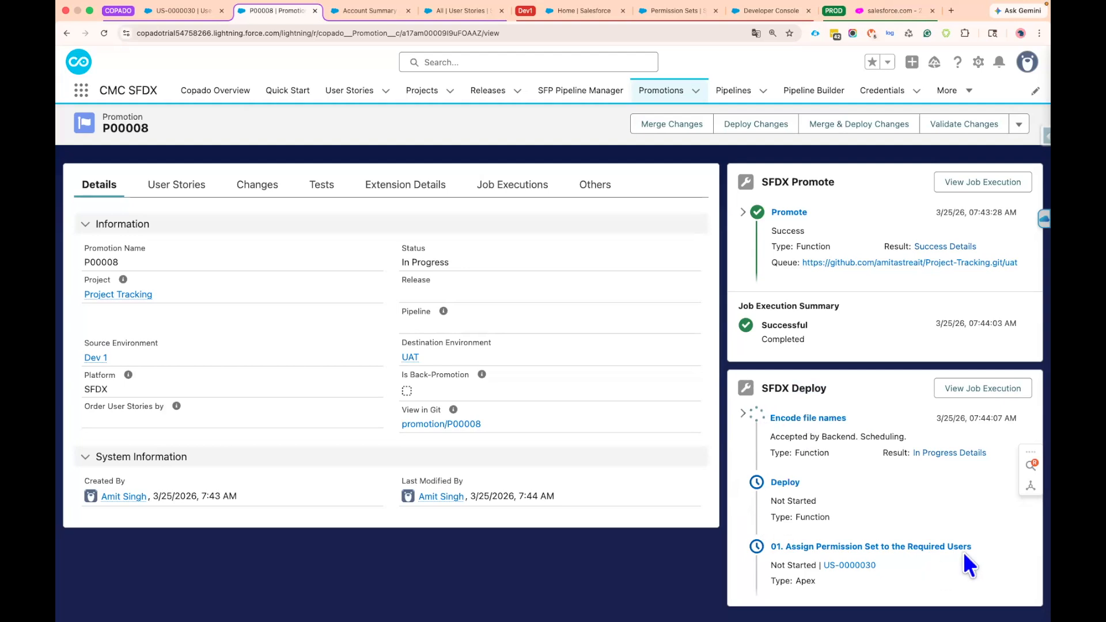
drag(981, 547, 772, 548)
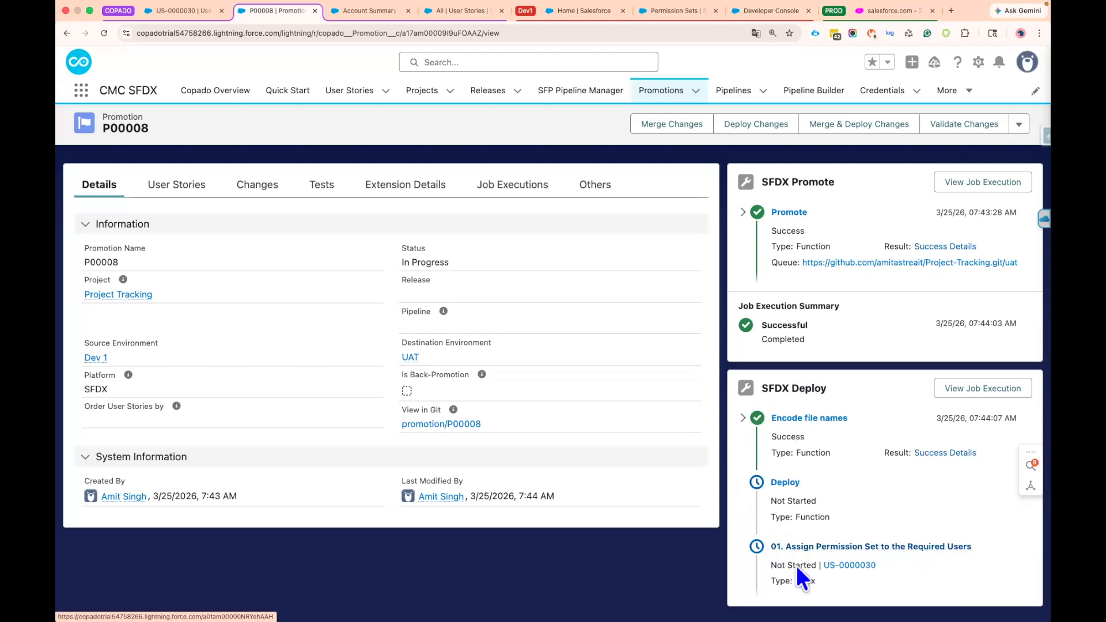
click(772, 578)
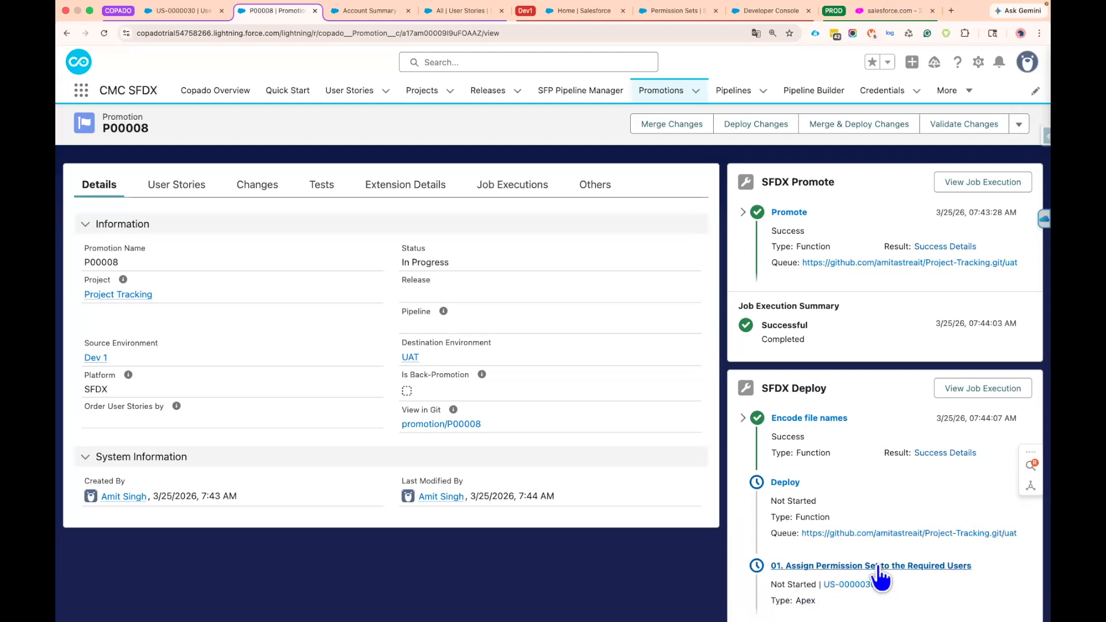
scroll(754, 544, down, 1)
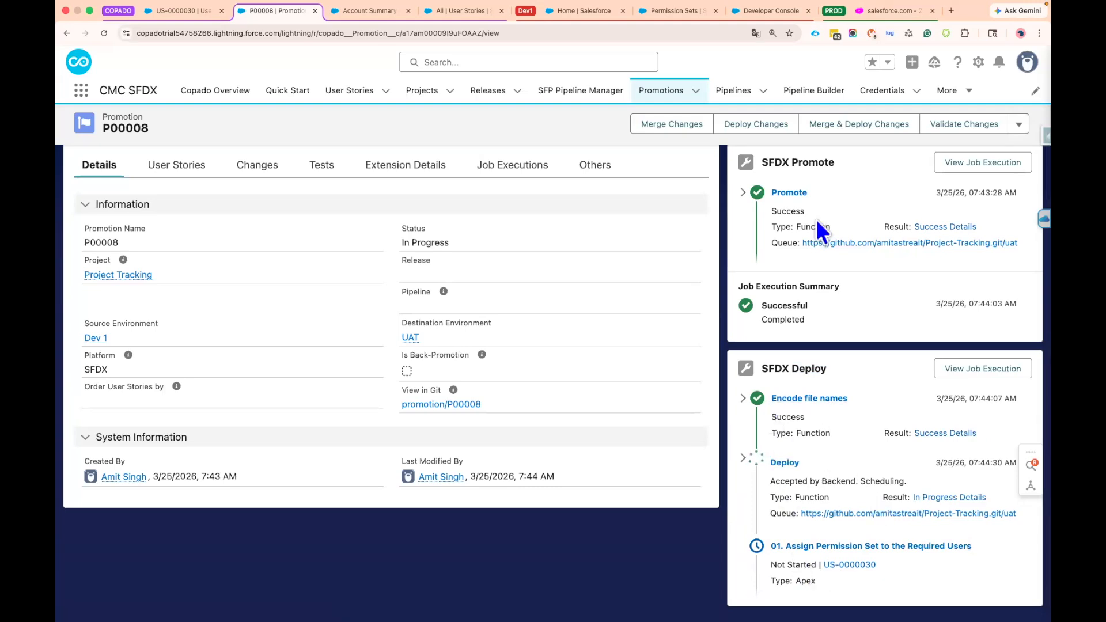
Open the UAT sandbox and check the user's first and last name and the full list of permission set assignments
click(951, 11)
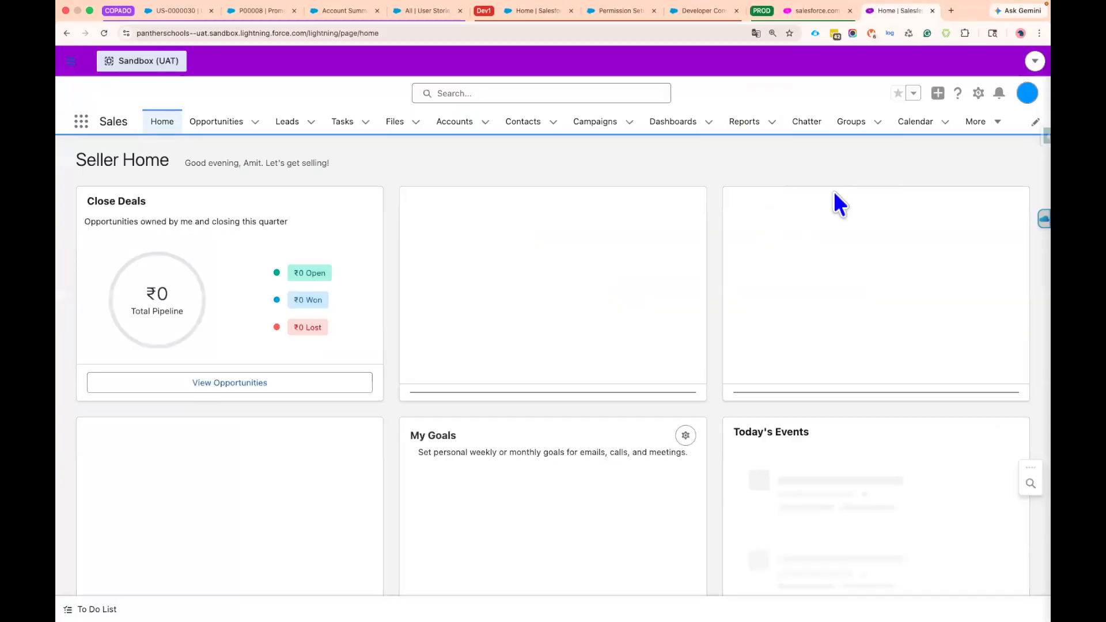
click(1023, 100)
click(871, 160)
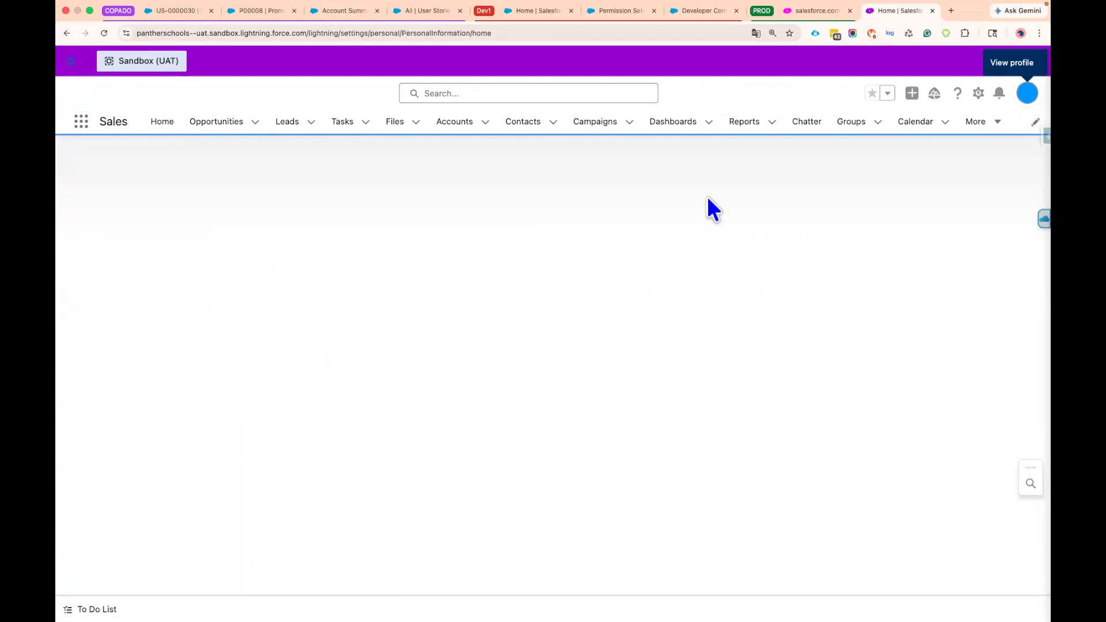
drag(479, 322, 410, 321)
double_click(454, 307)
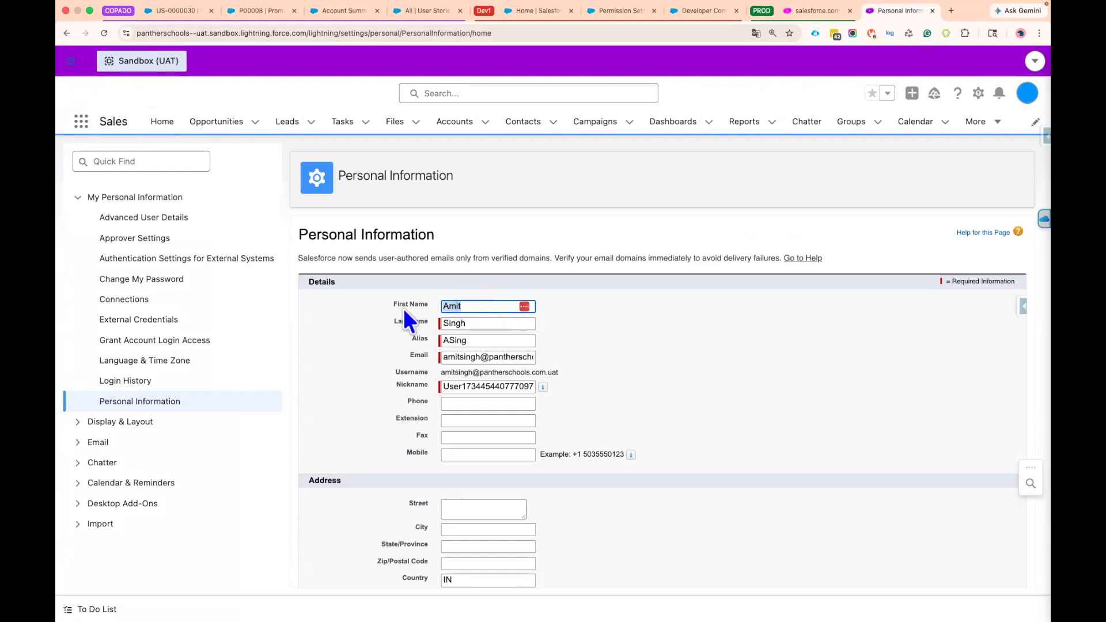
double_click(463, 322)
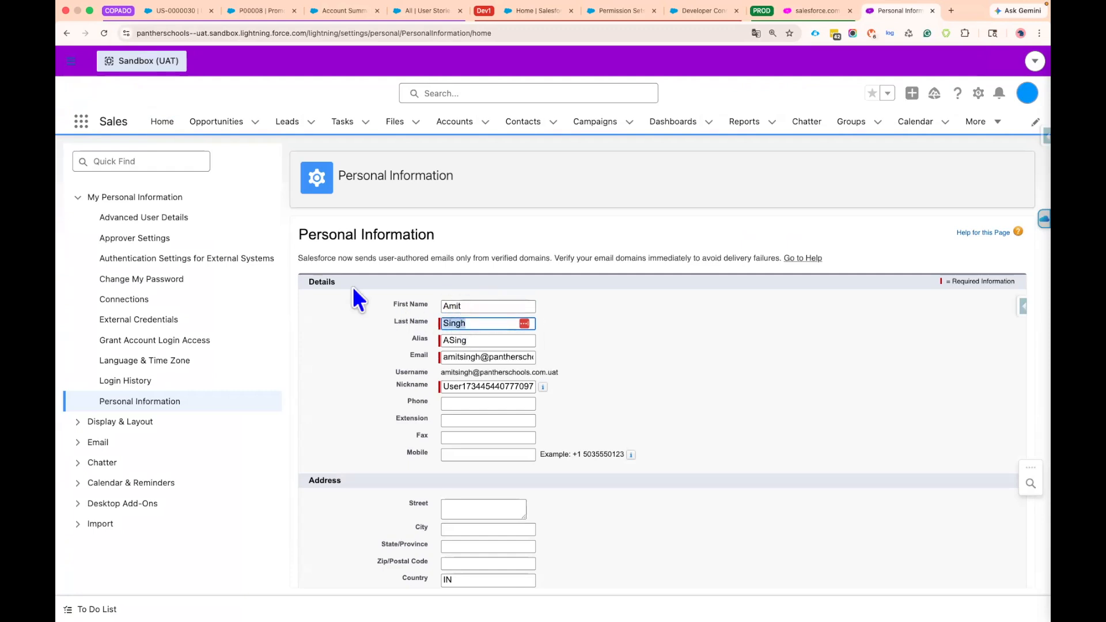
click(151, 218)
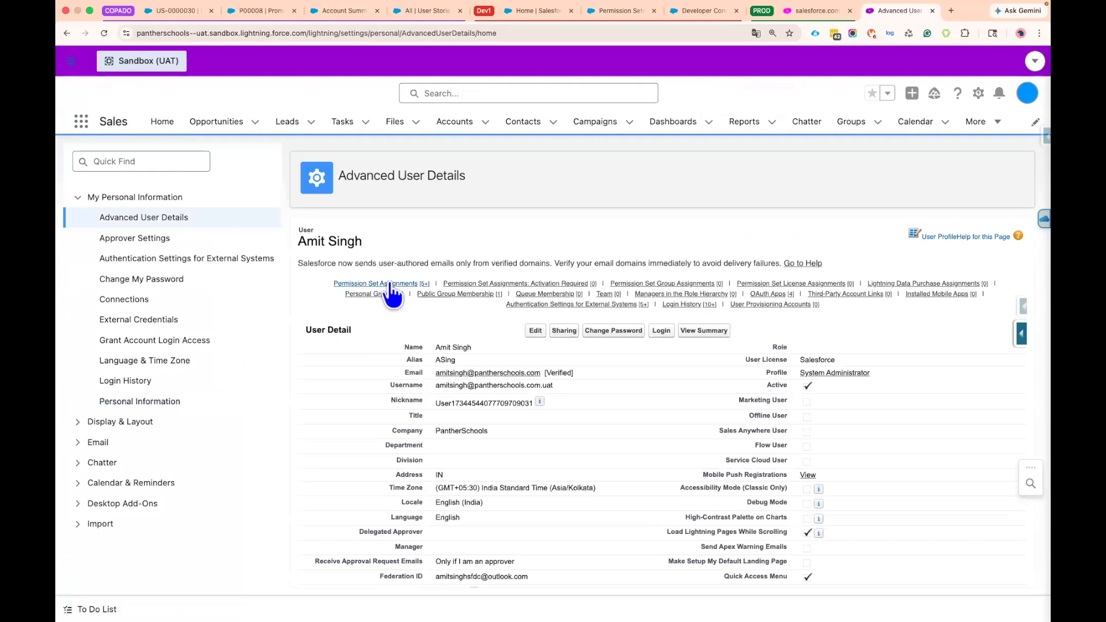
click(389, 284)
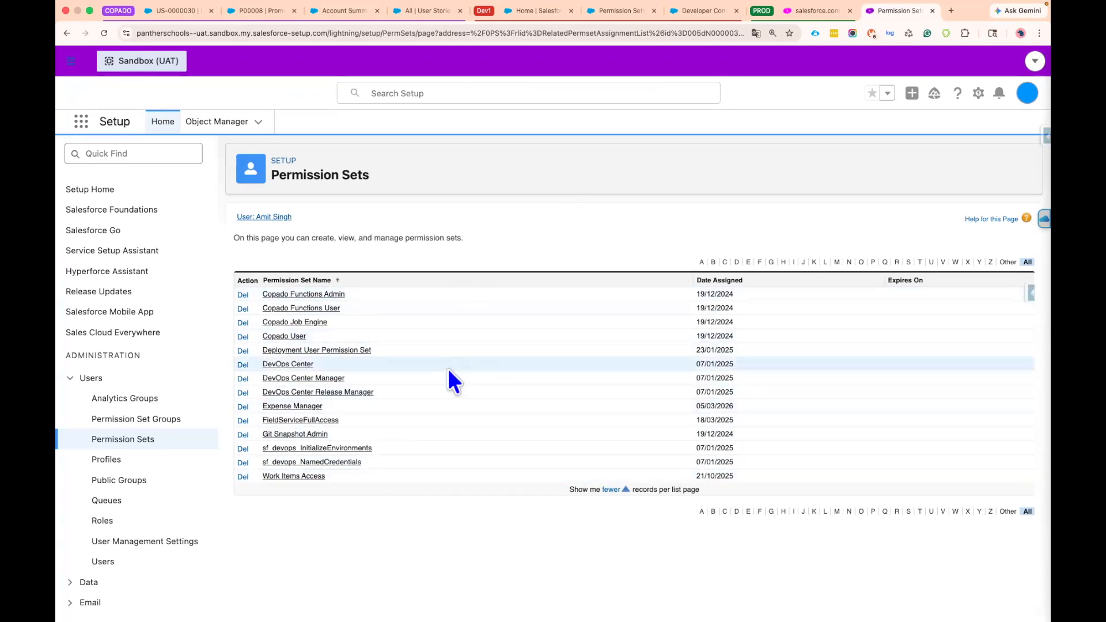
Return to promotion P00008 in Copado and monitor the Deploy and permission set assignment steps through to the job execution summary
click(262, 12)
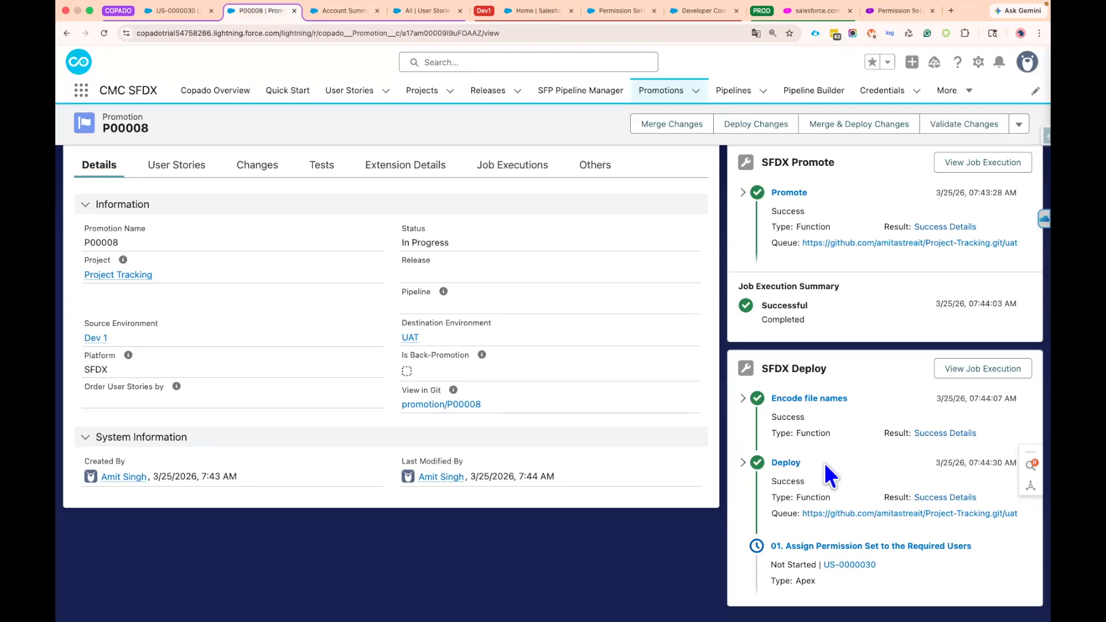
scroll(830, 475, up, 1)
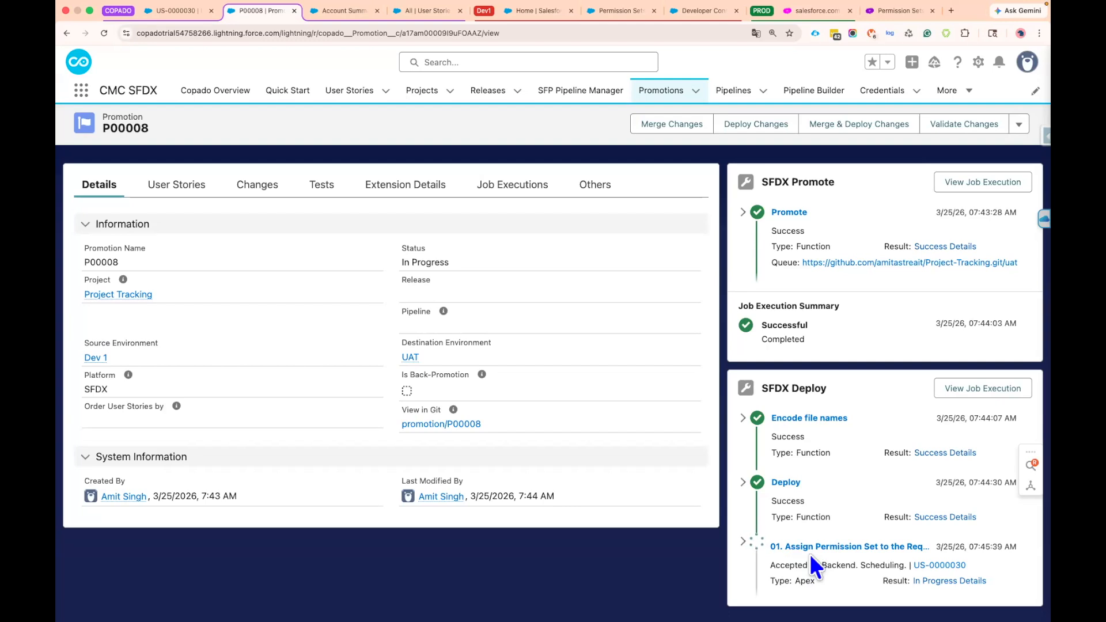
scroll(823, 519, down, 2)
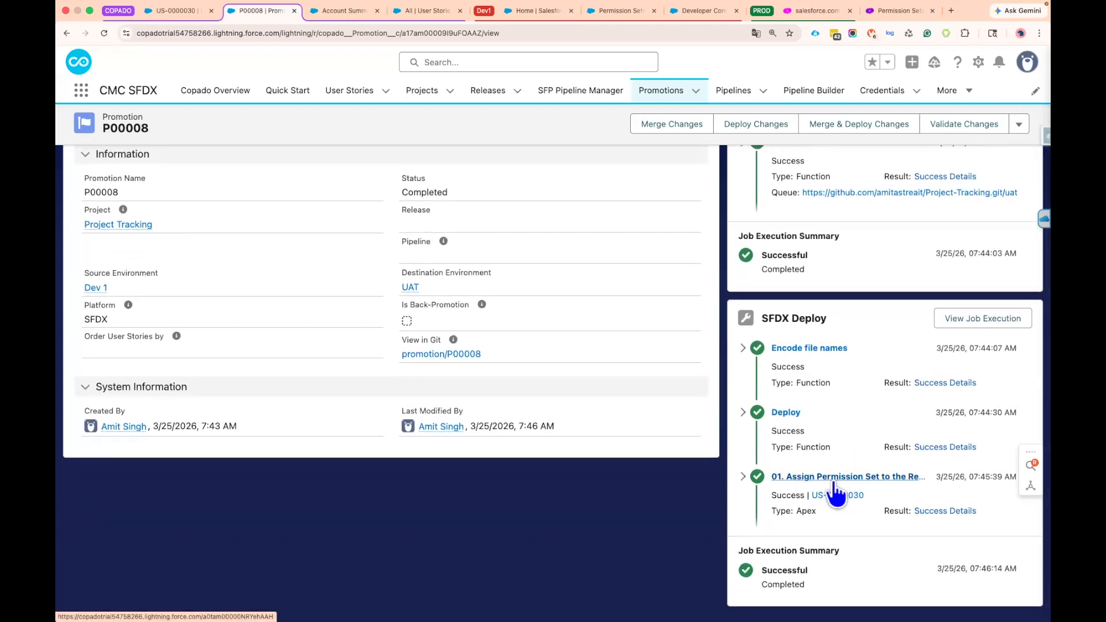
scroll(840, 493, up, 3)
Reload the user's permission set assignments in the UAT sandbox and look for Account Preference Features
click(877, 9)
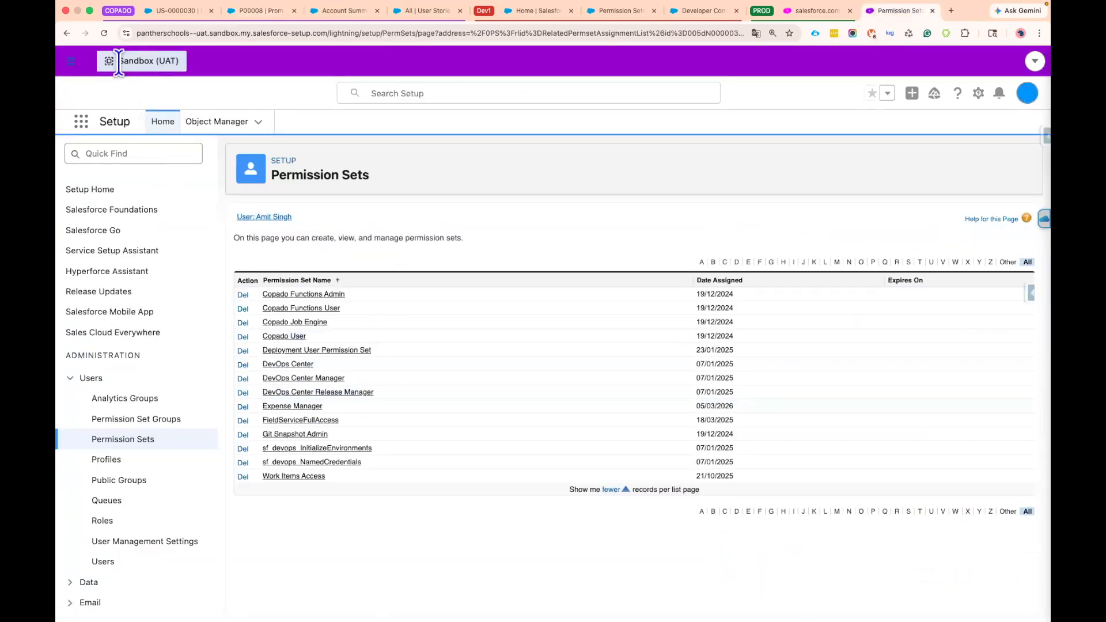
click(103, 33)
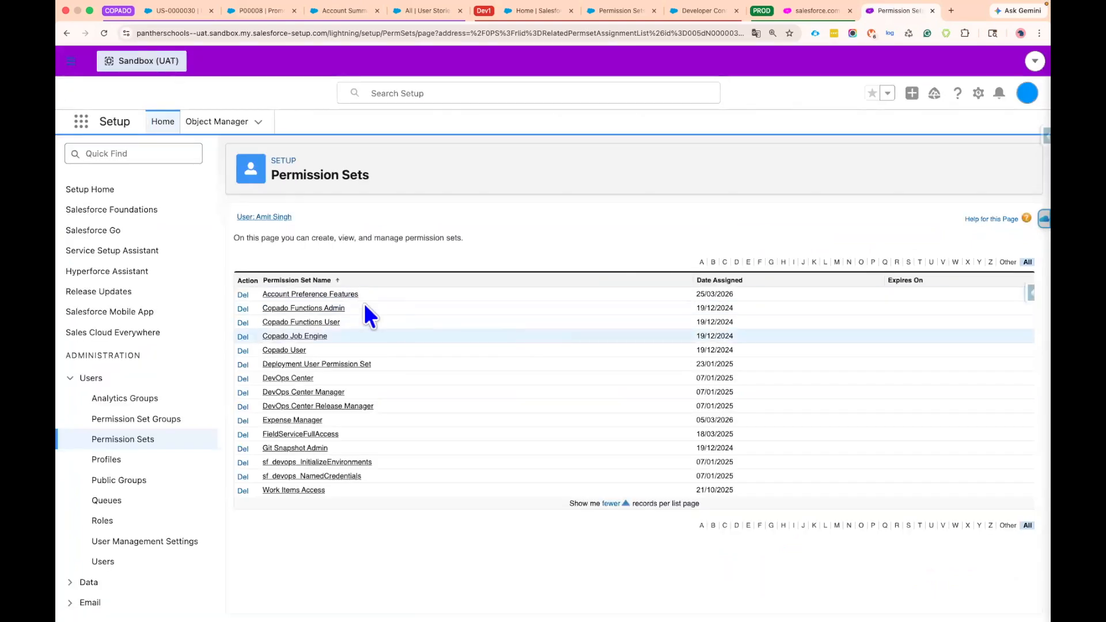
drag(373, 293, 262, 296)
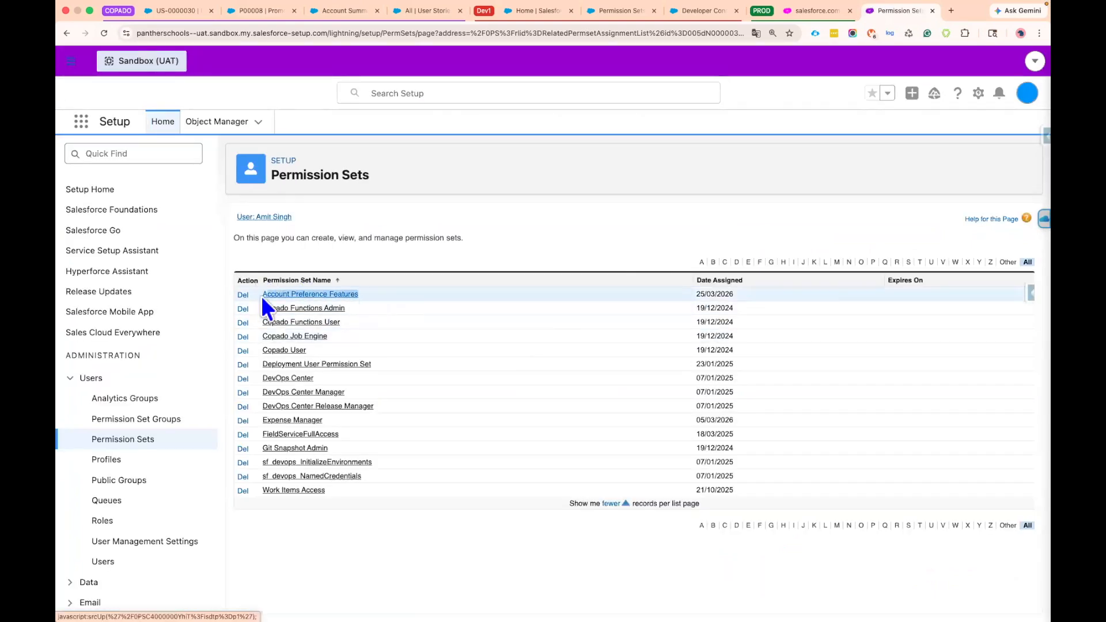
Check the assignment date of the Account Preference Features permission set in the user's UAT assignments
click(509, 293)
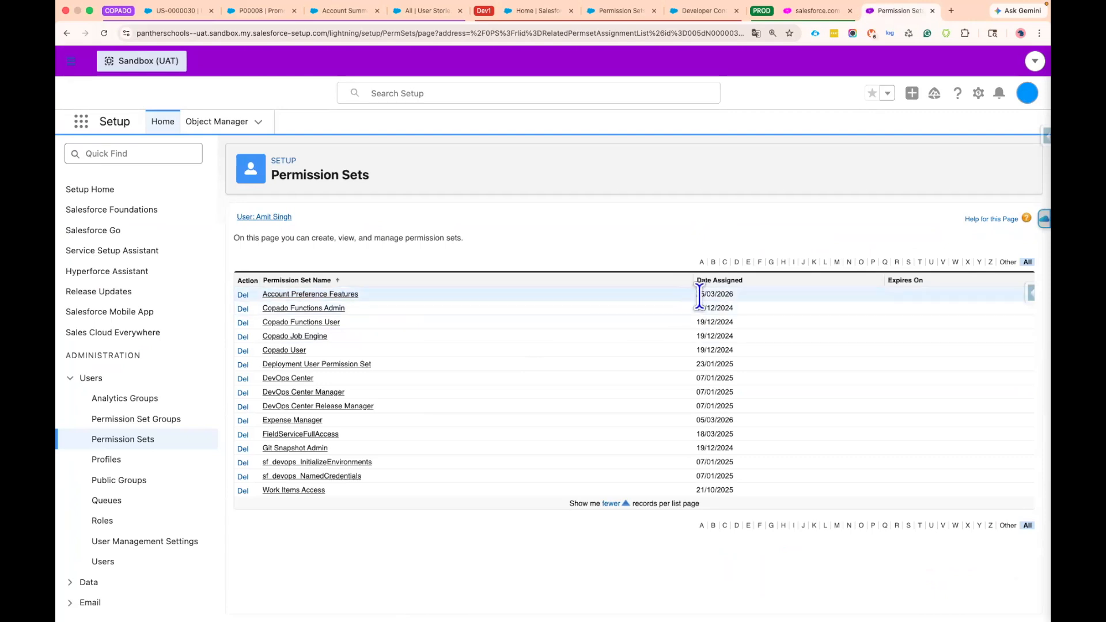
drag(697, 294, 714, 299)
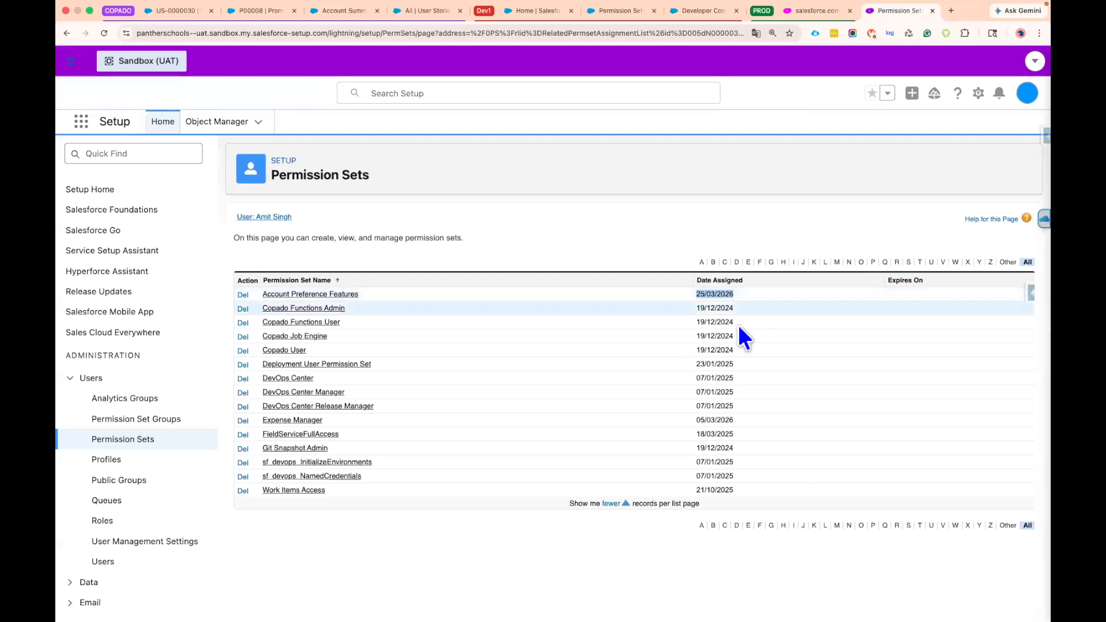
click(731, 295)
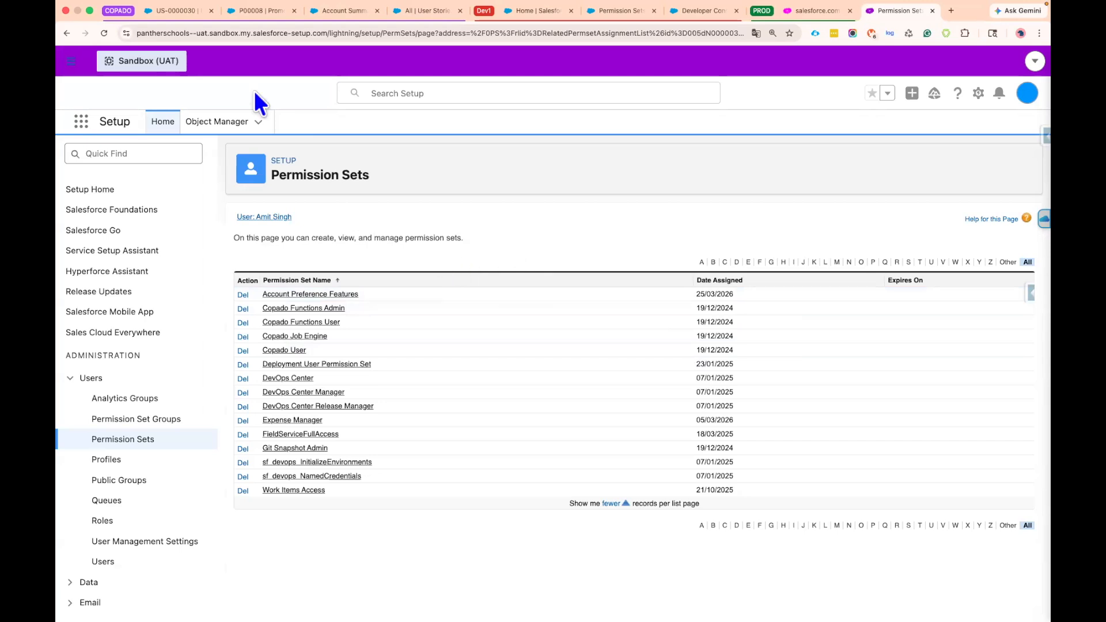
Switch to promotion P00008 in Copado, review the SFDX Deploy steps including the Apex permission set assignment, and go back to the user story
click(254, 16)
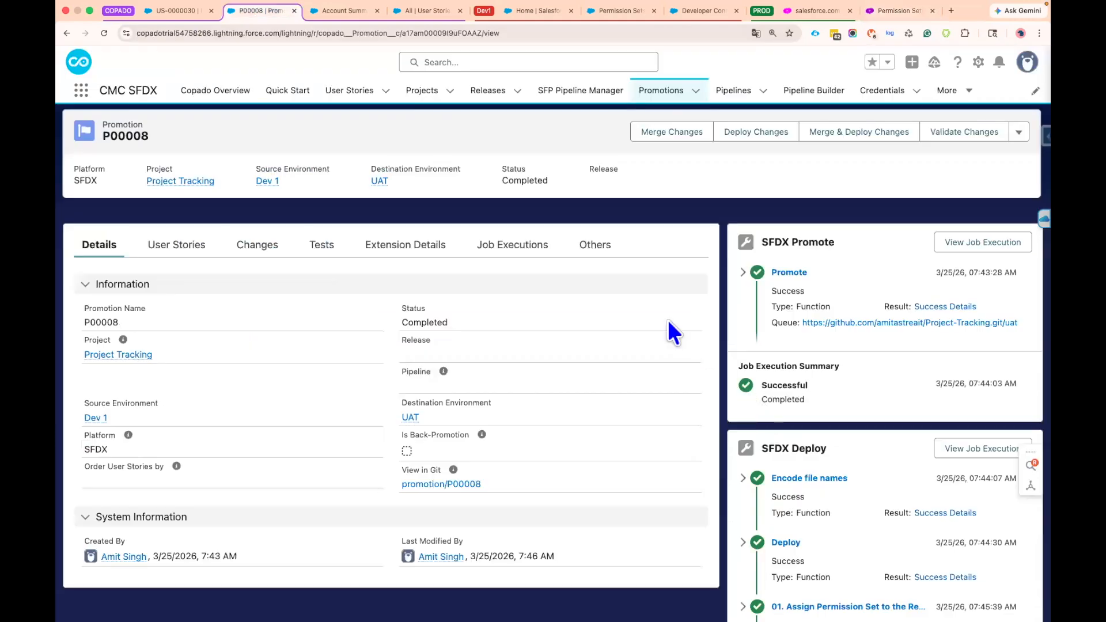
scroll(811, 517, down, 2)
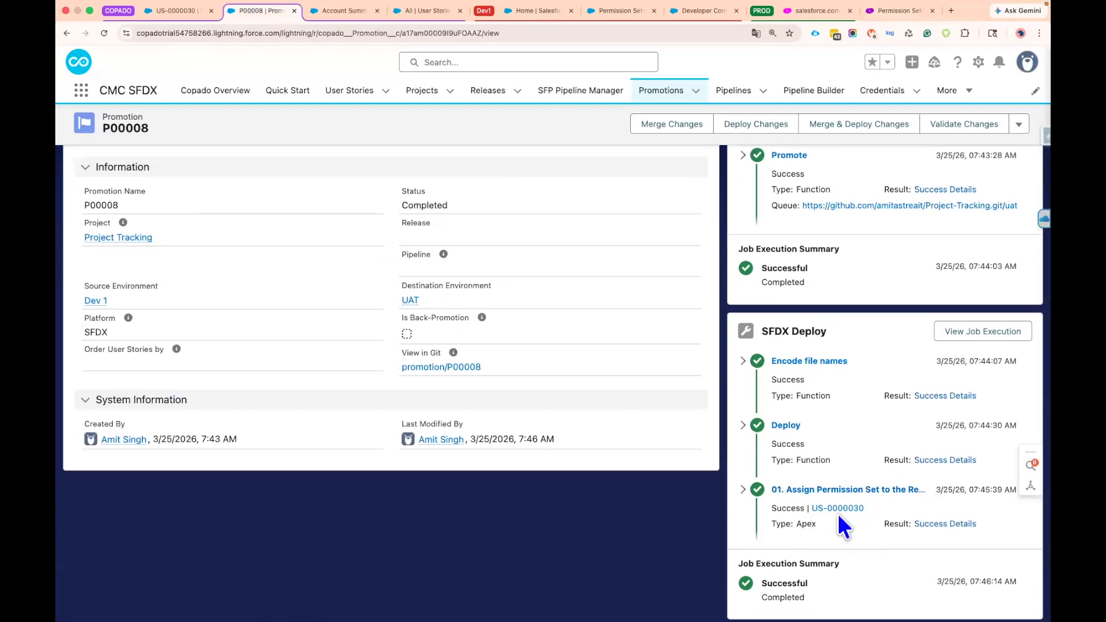
scroll(844, 524, down, 1)
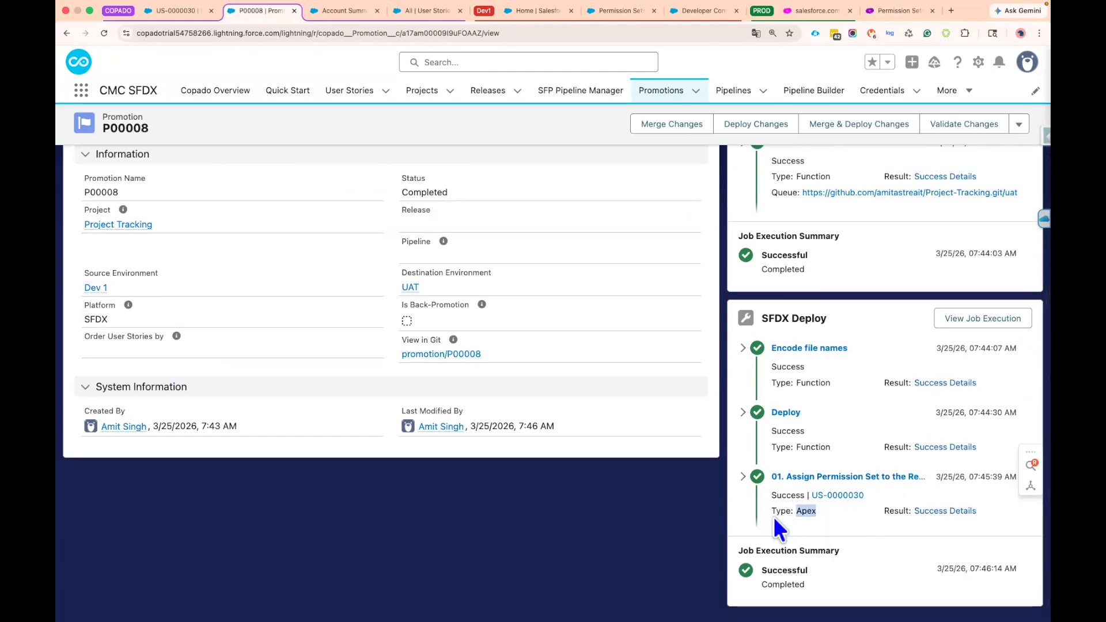
scroll(459, 190, up, 5)
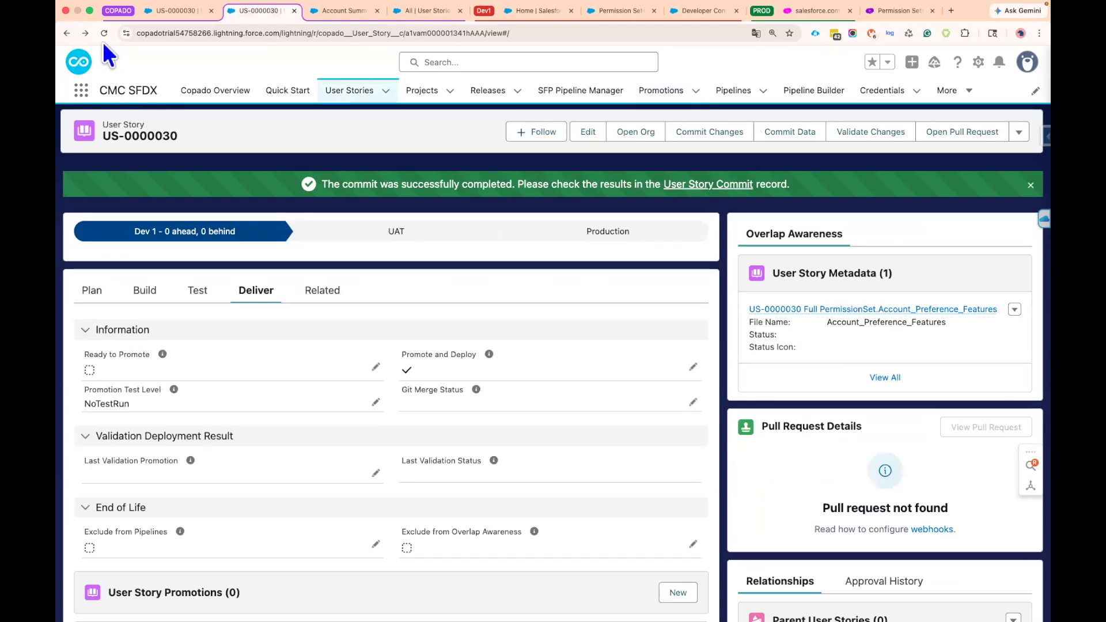
click(104, 34)
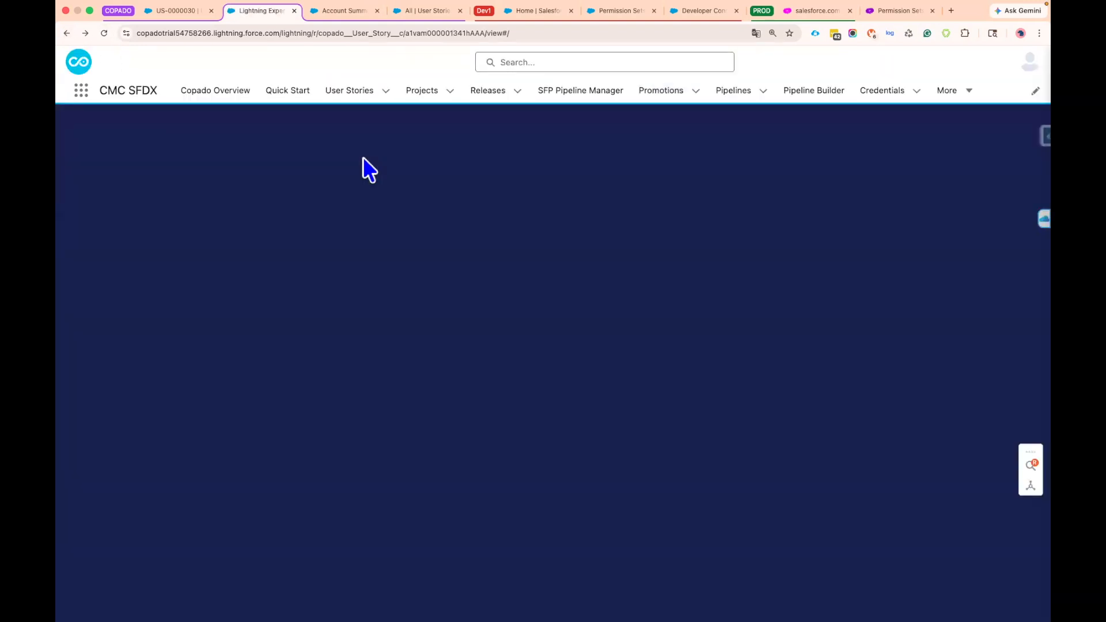